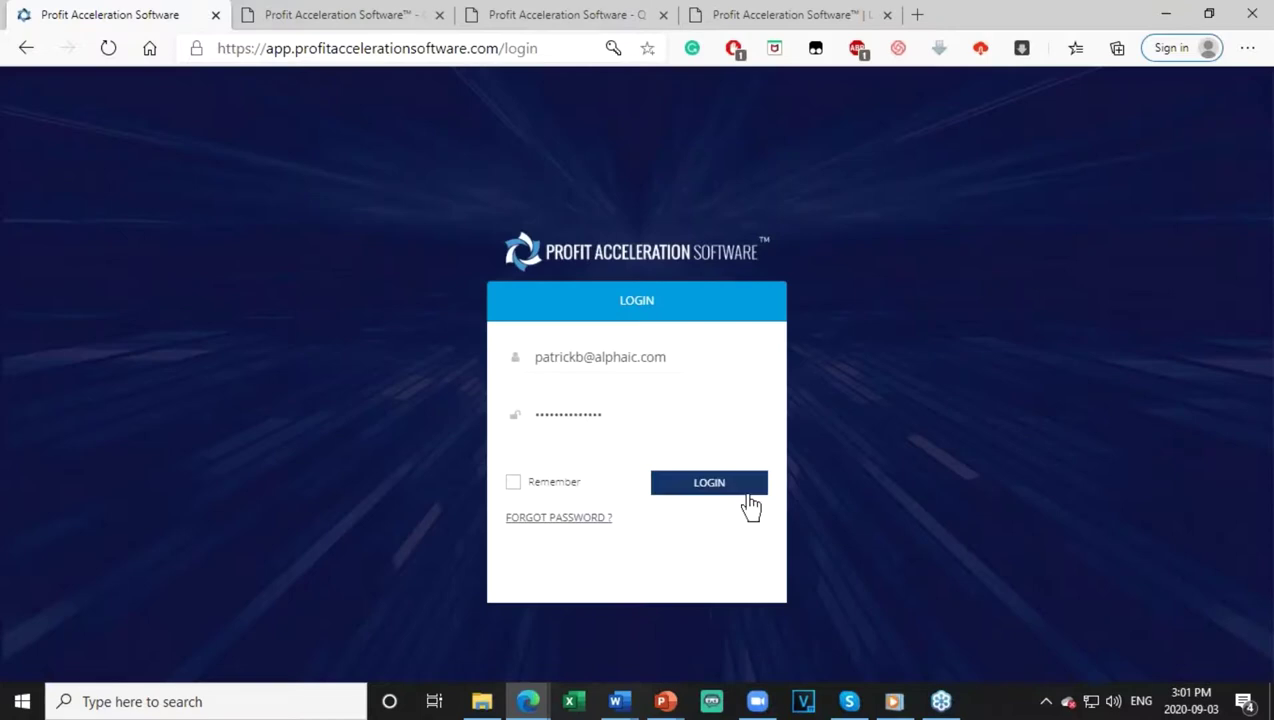
Log in with the pre-filled credentials and open the XYZ Daycare Dec 4 assessment.
left_click(712, 486)
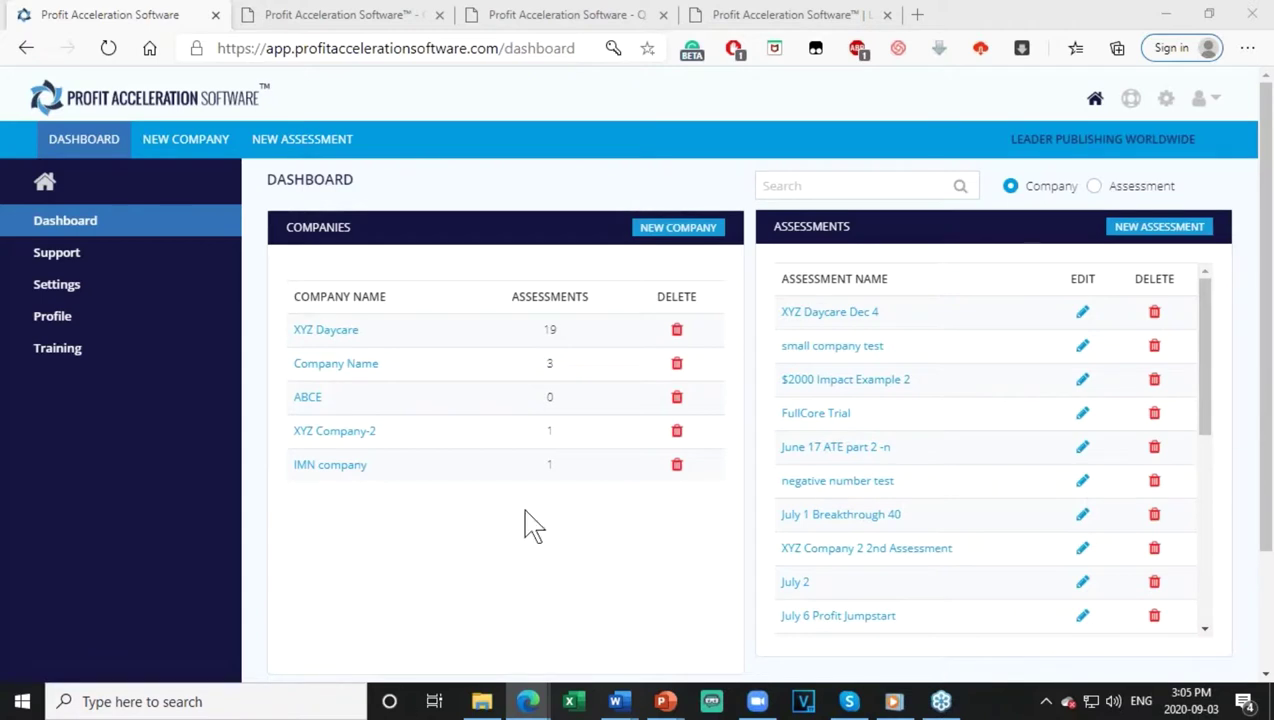
left_click(838, 316)
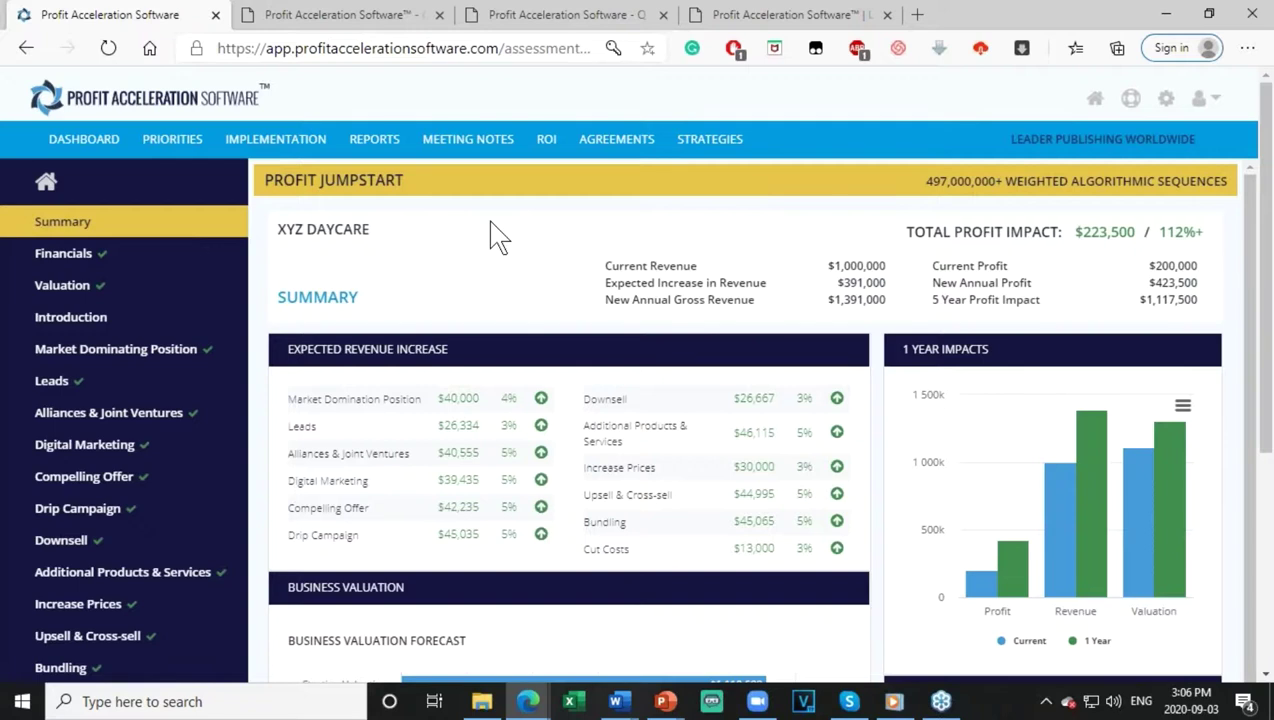
Open the assessment's report and read through it down to the Bundling section.
left_click(376, 144)
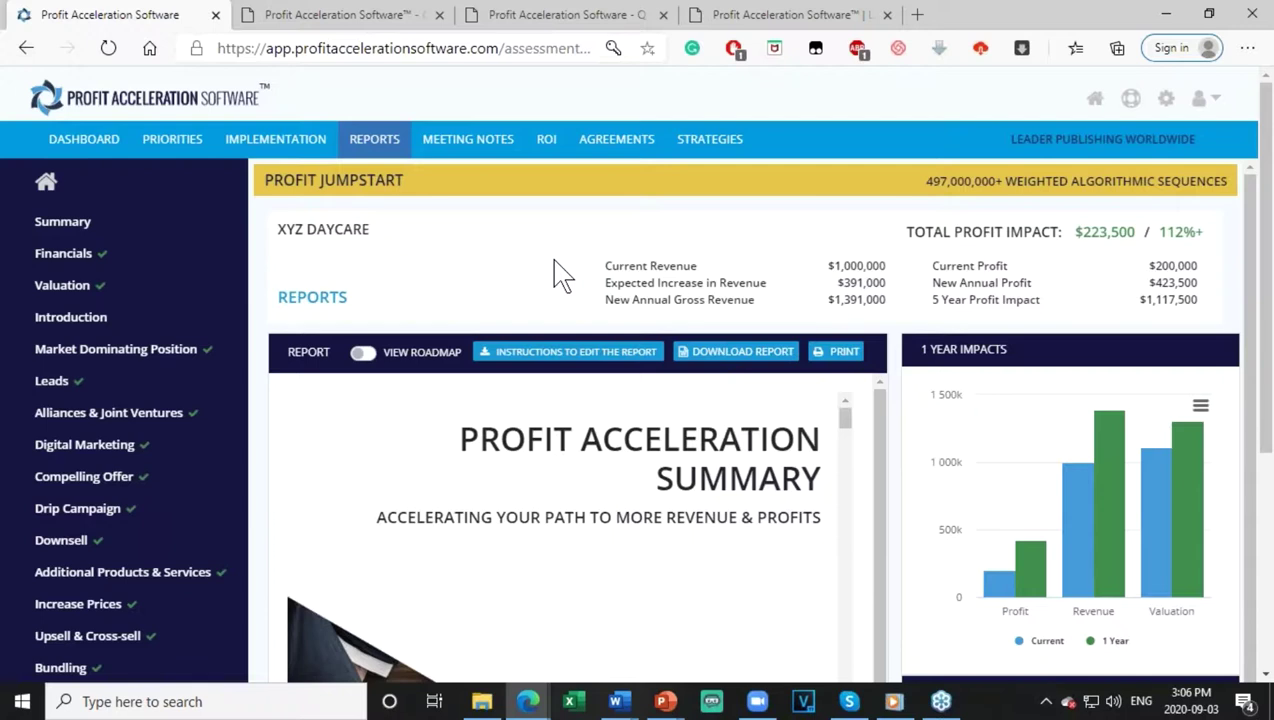
left_click_drag(847, 430, 846, 660)
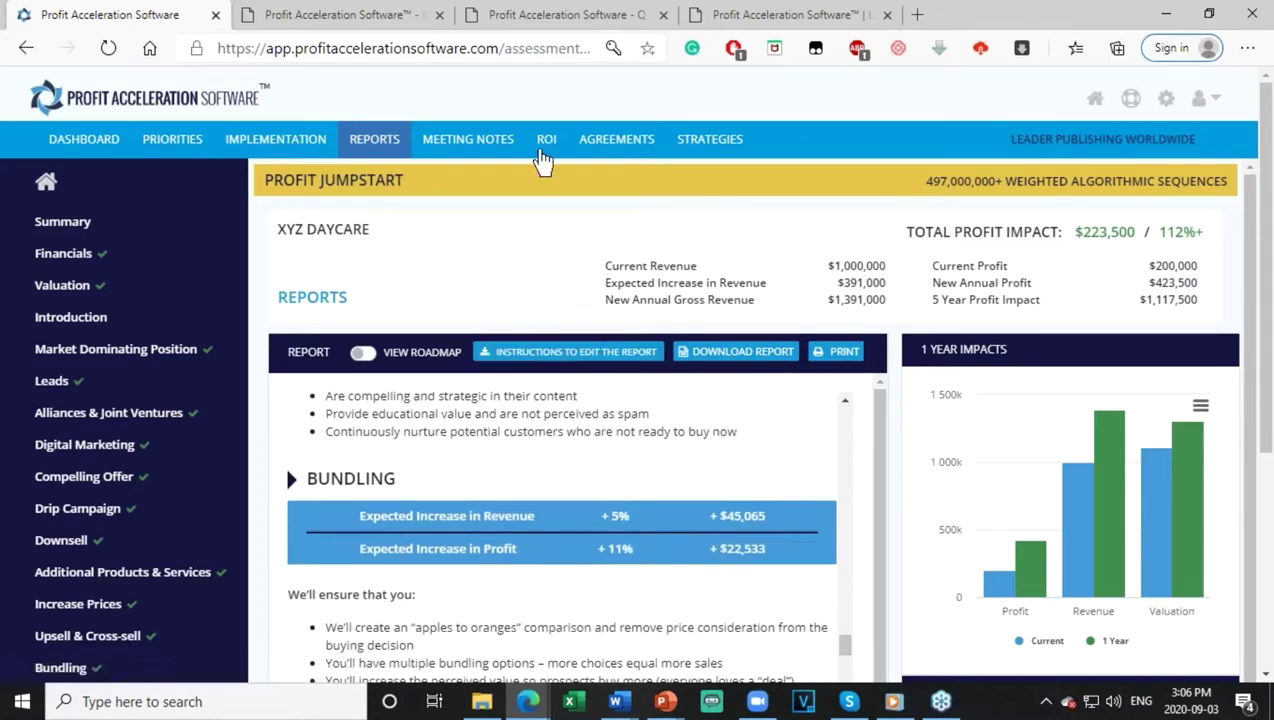
Examine the Coaching ROI page of the assessment, including its revenue share charts.
left_click(547, 141)
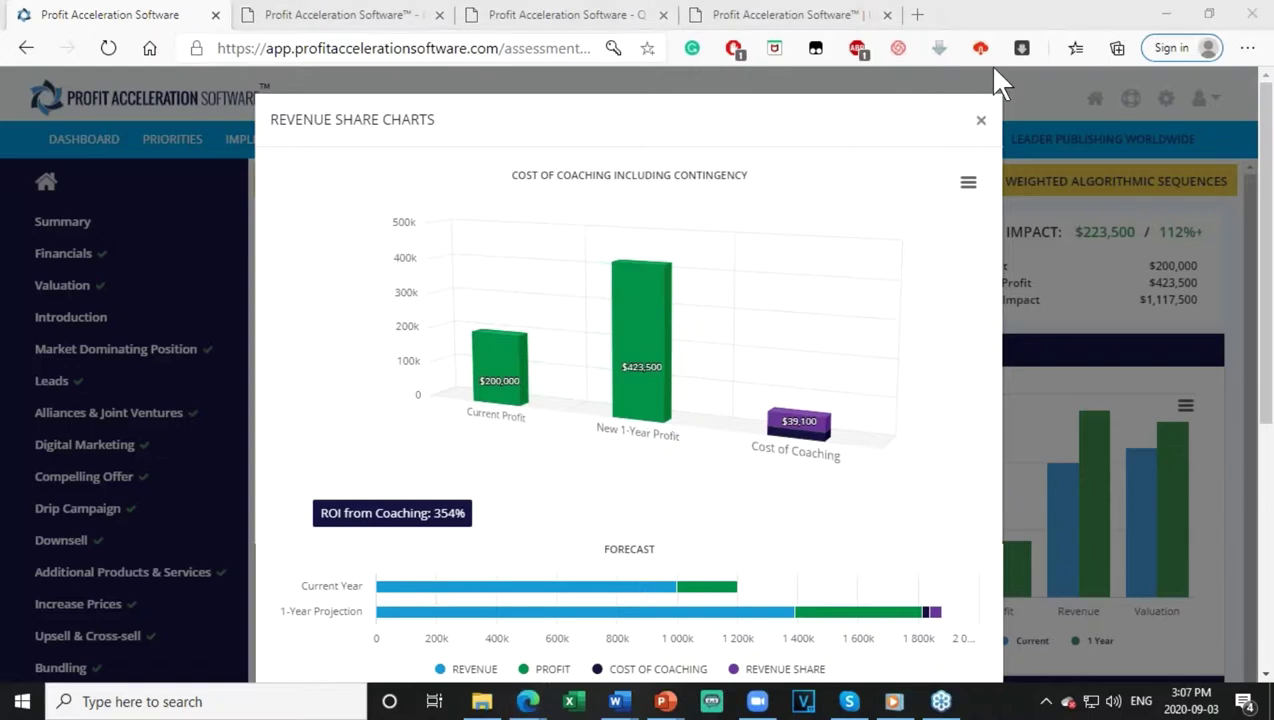
left_click(981, 120)
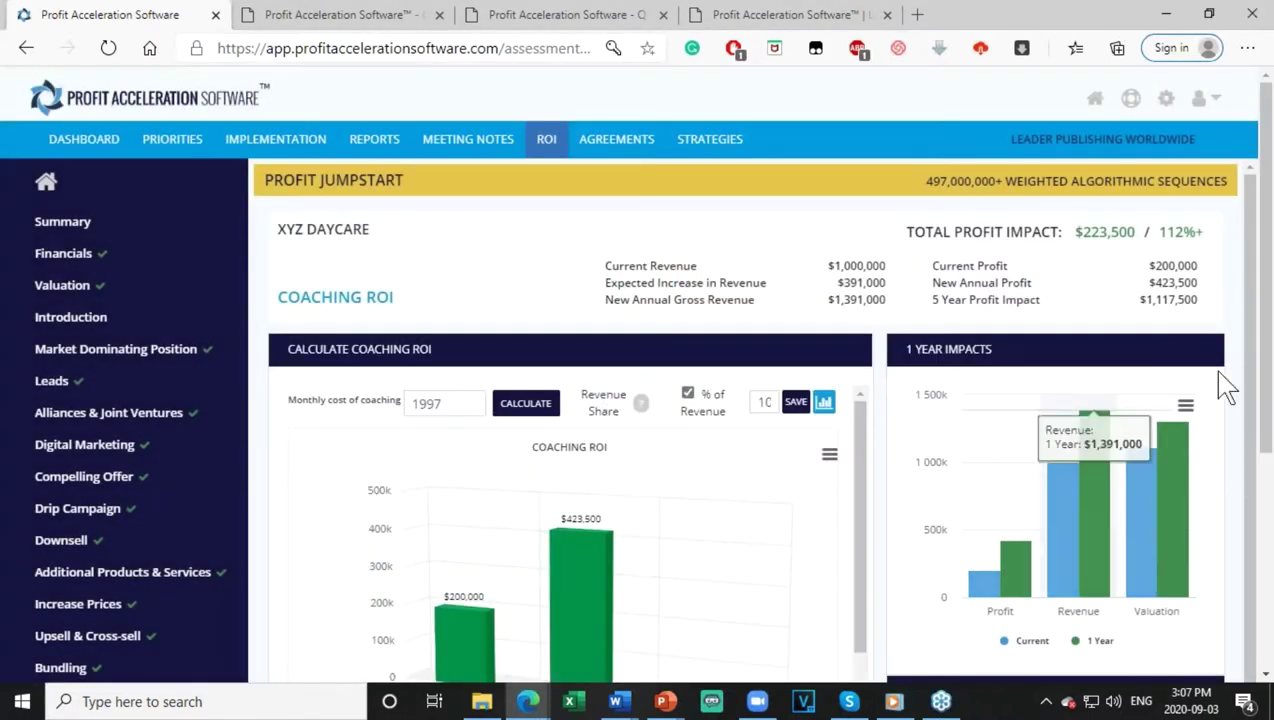
left_click_drag(1262, 395, 1266, 497)
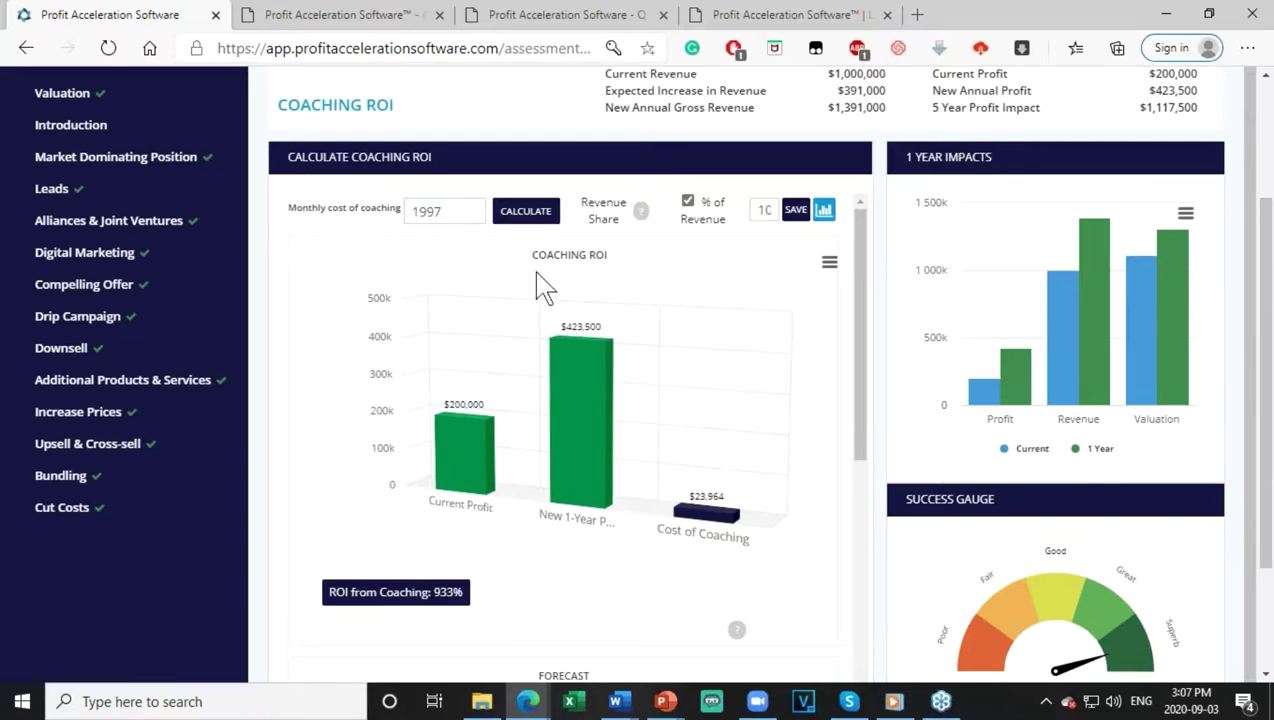
Set the monthly cost of coaching to 0 and recalculate the coaching ROI.
left_click_drag(449, 213, 412, 210)
double_click(766, 210)
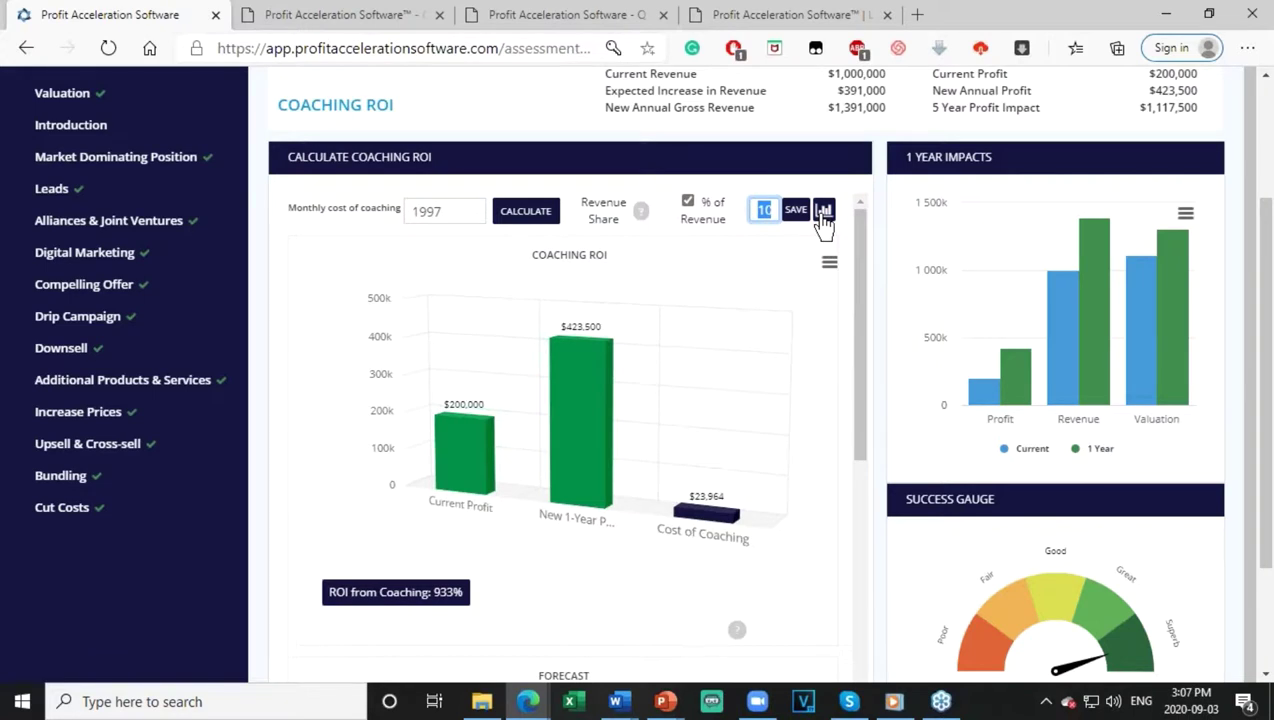
left_click_drag(458, 216, 416, 215)
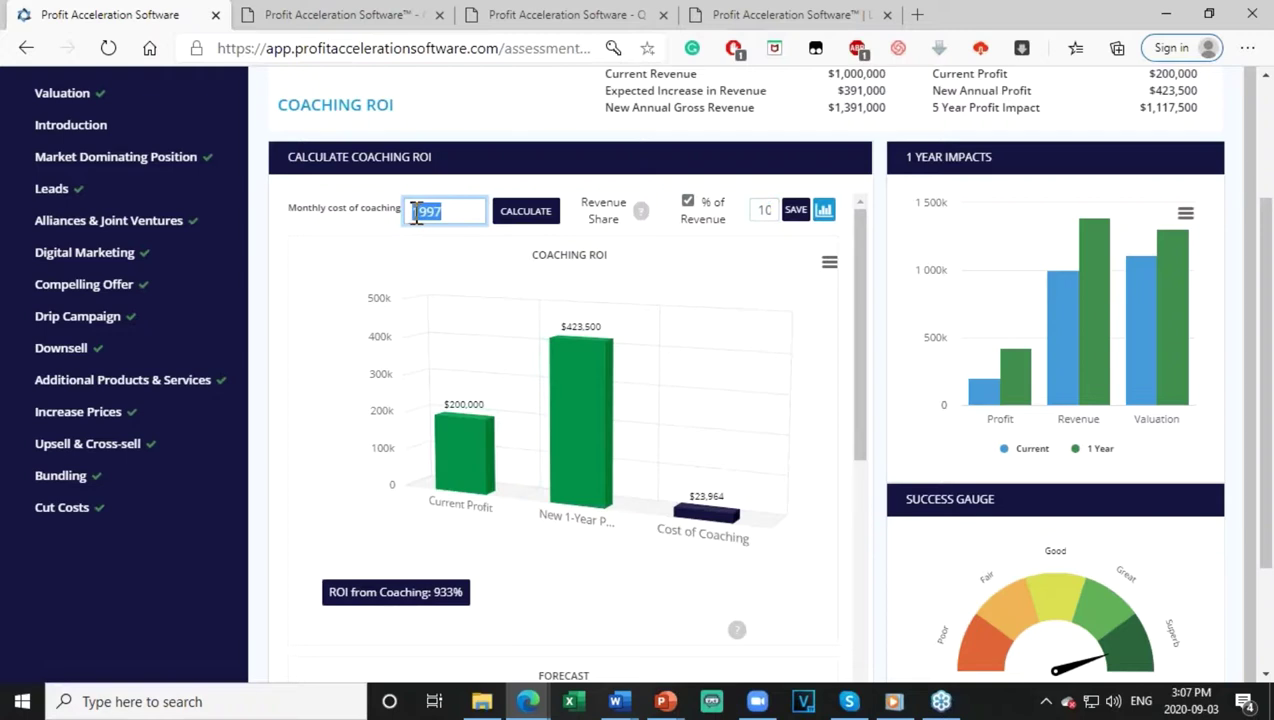
type("0")
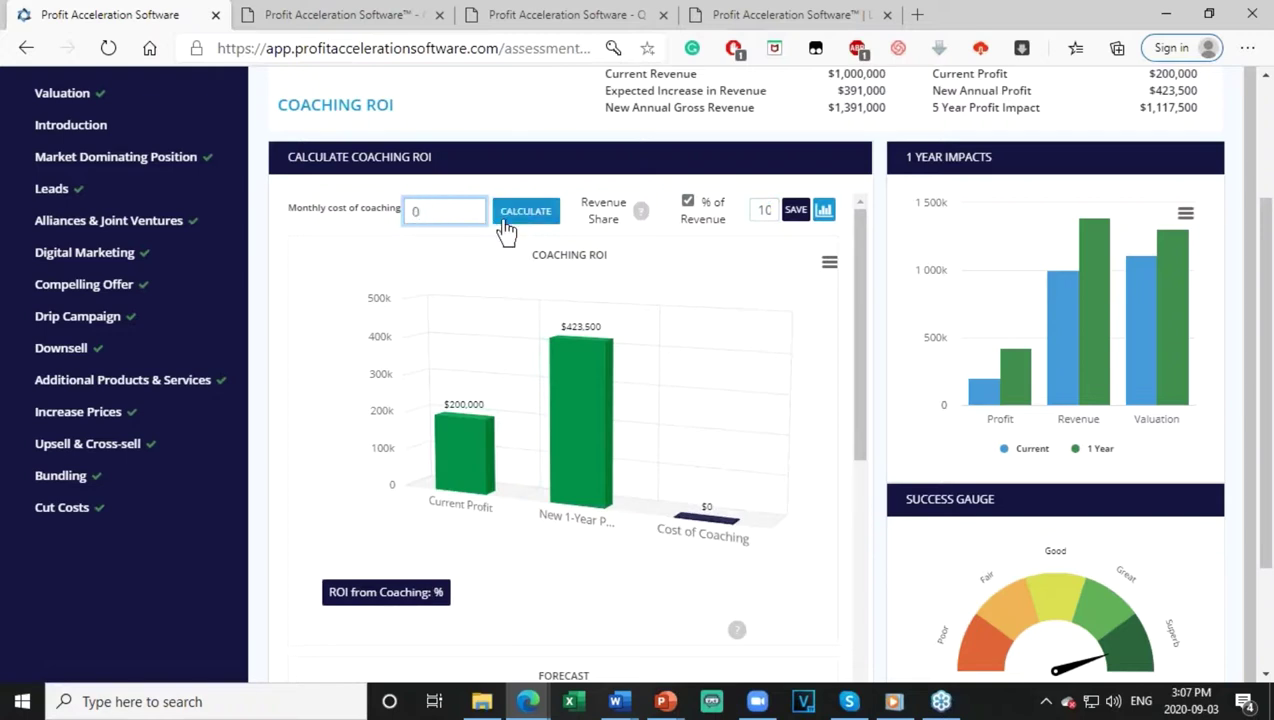
left_click(528, 222)
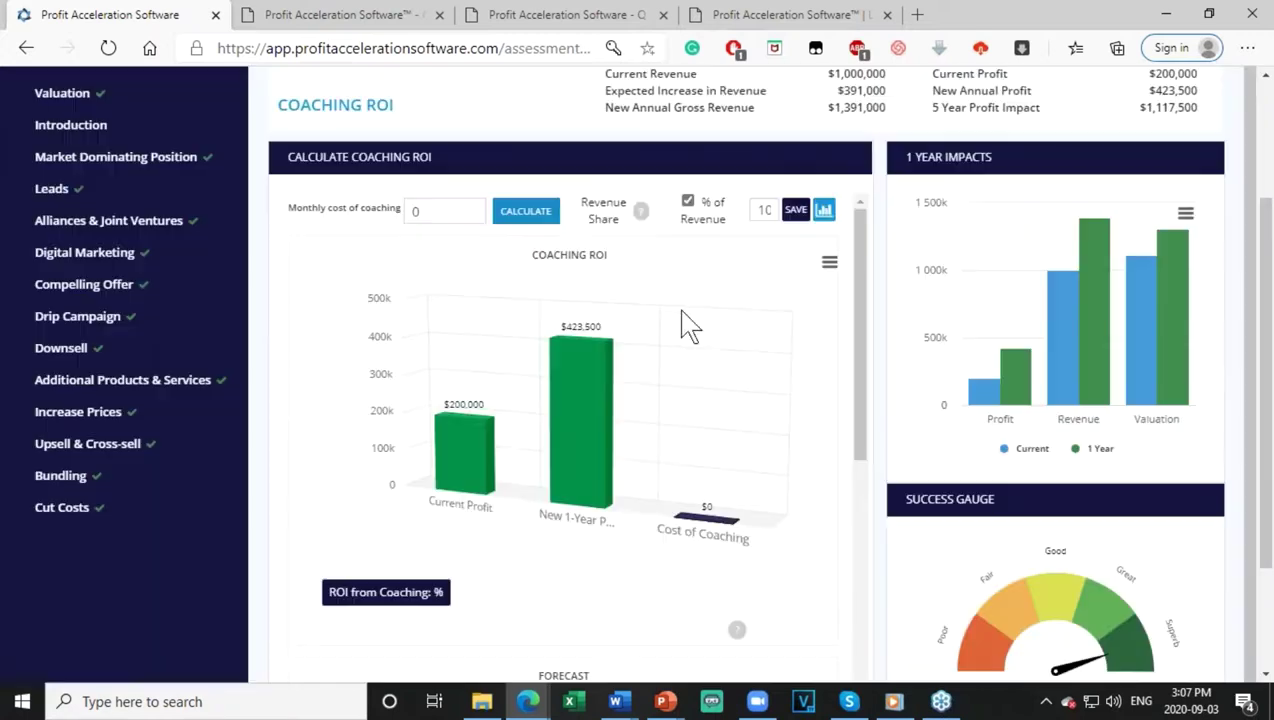
Save the 10% of revenue share setting and view the revenue share charts with contingency costs.
left_click(797, 214)
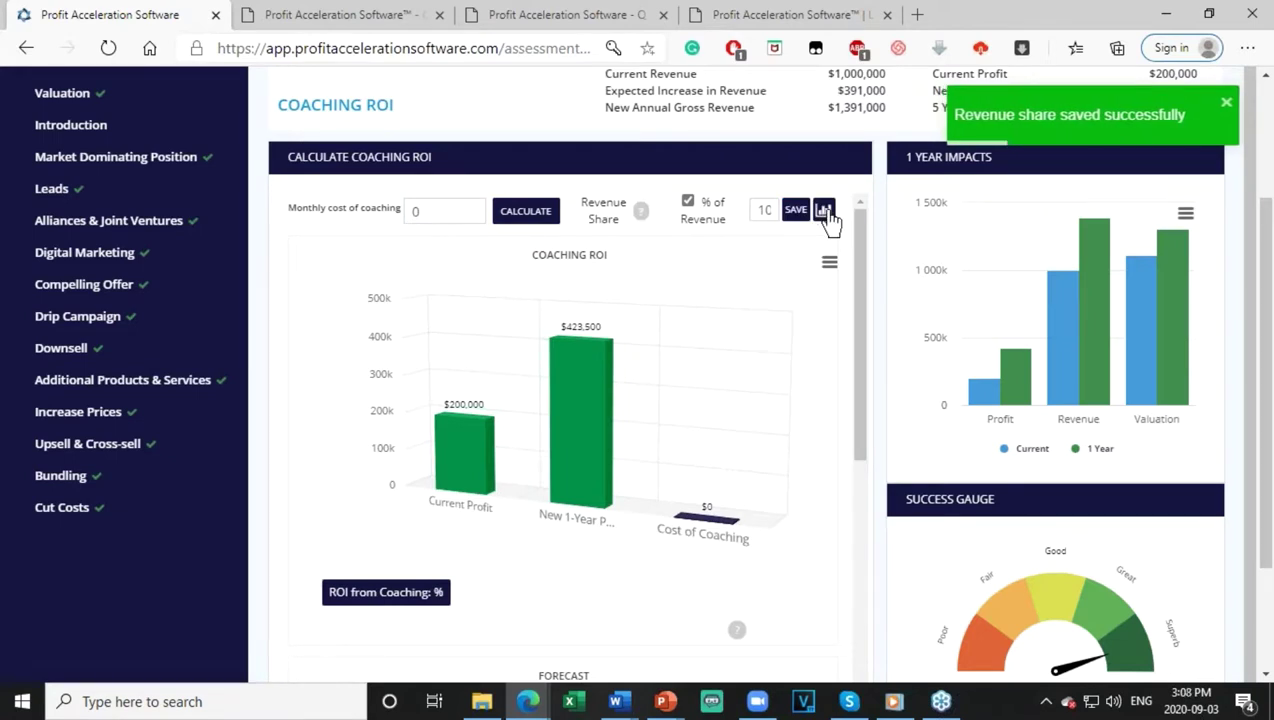
left_click(824, 211)
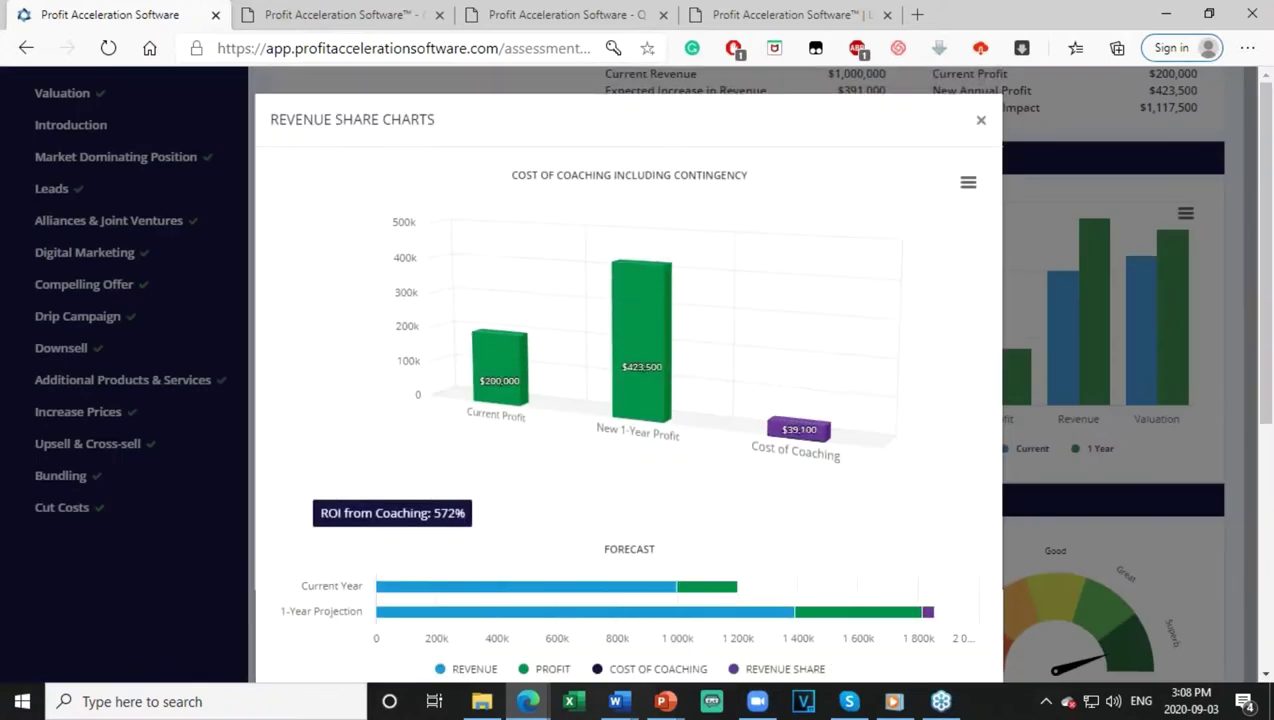
left_click(981, 122)
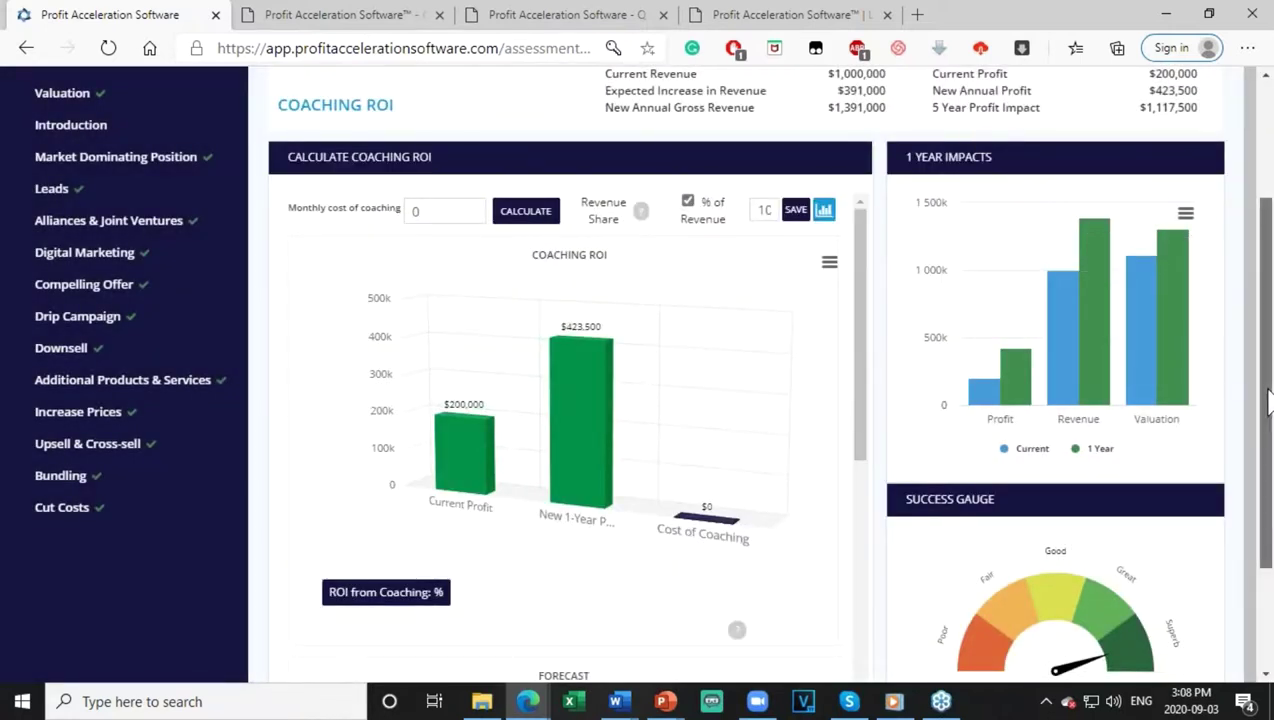
Set the monthly cost of coaching to 1997, recalculate the ROI and review the updated revenue share charts.
left_click_drag(1265, 405, 1265, 537)
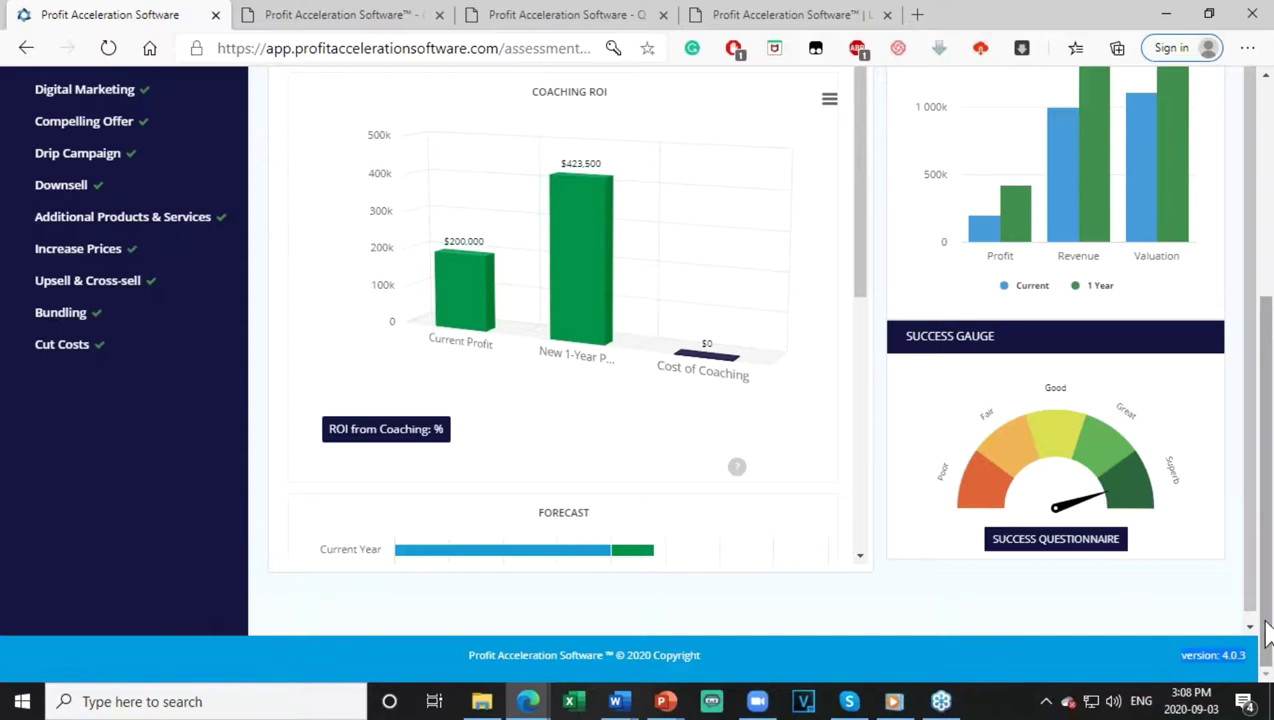
left_click_drag(1264, 605, 1270, 382)
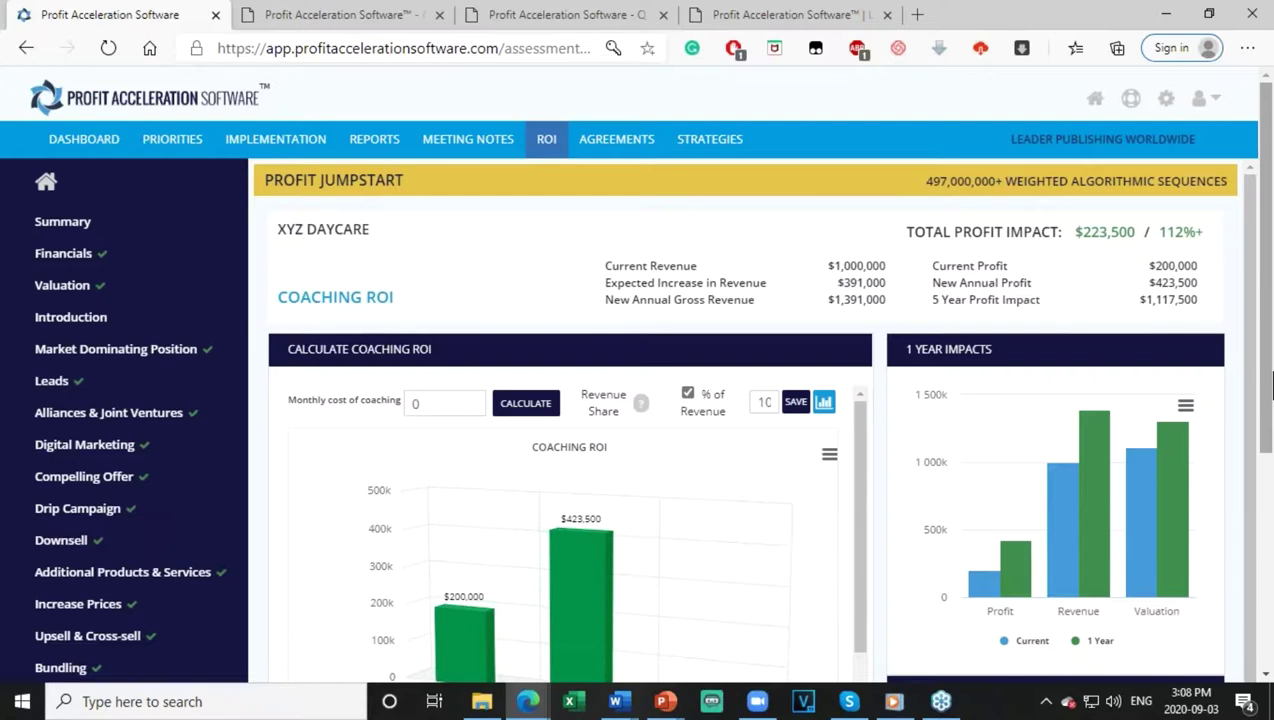
left_click_drag(1266, 413, 1266, 510)
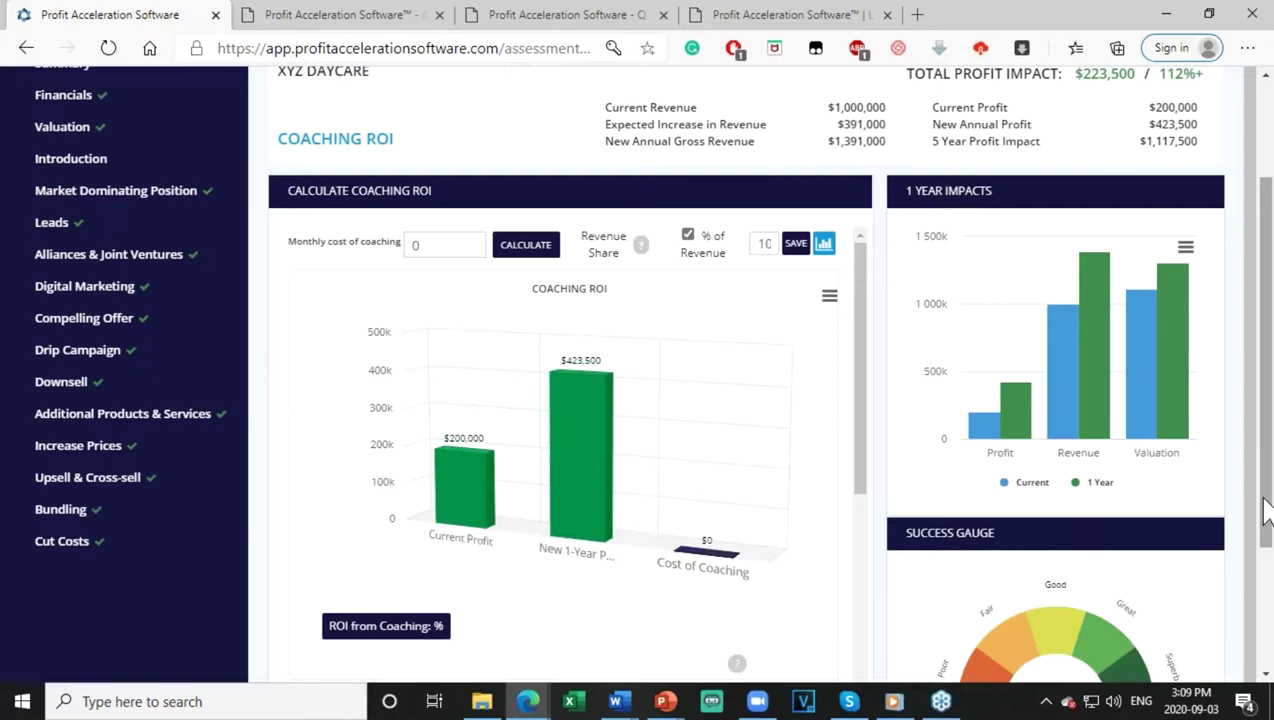
left_click(418, 244)
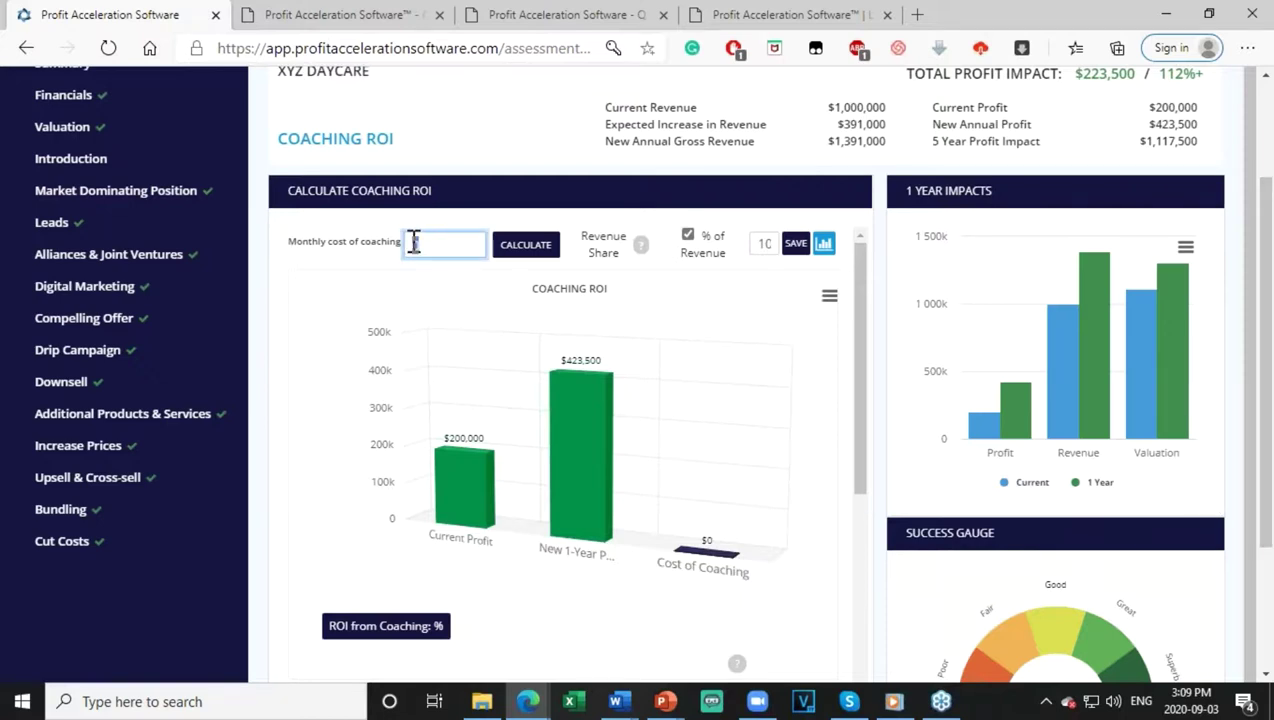
type("1997")
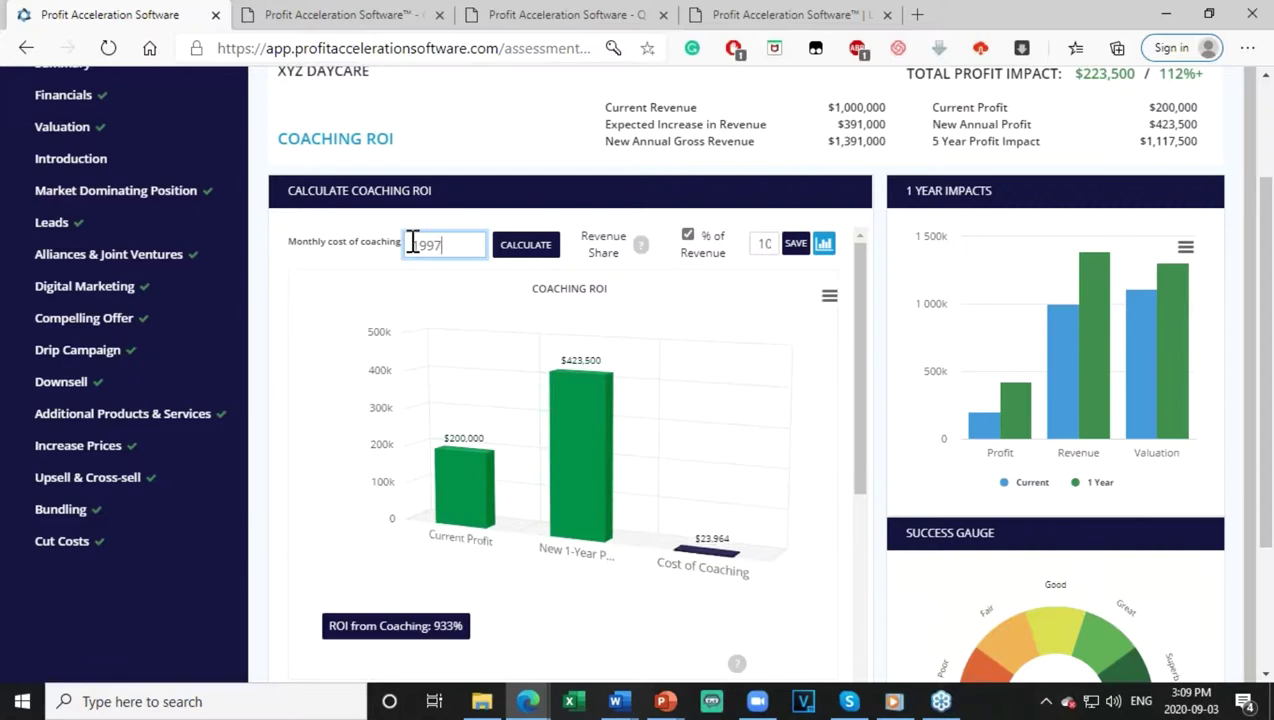
left_click(515, 251)
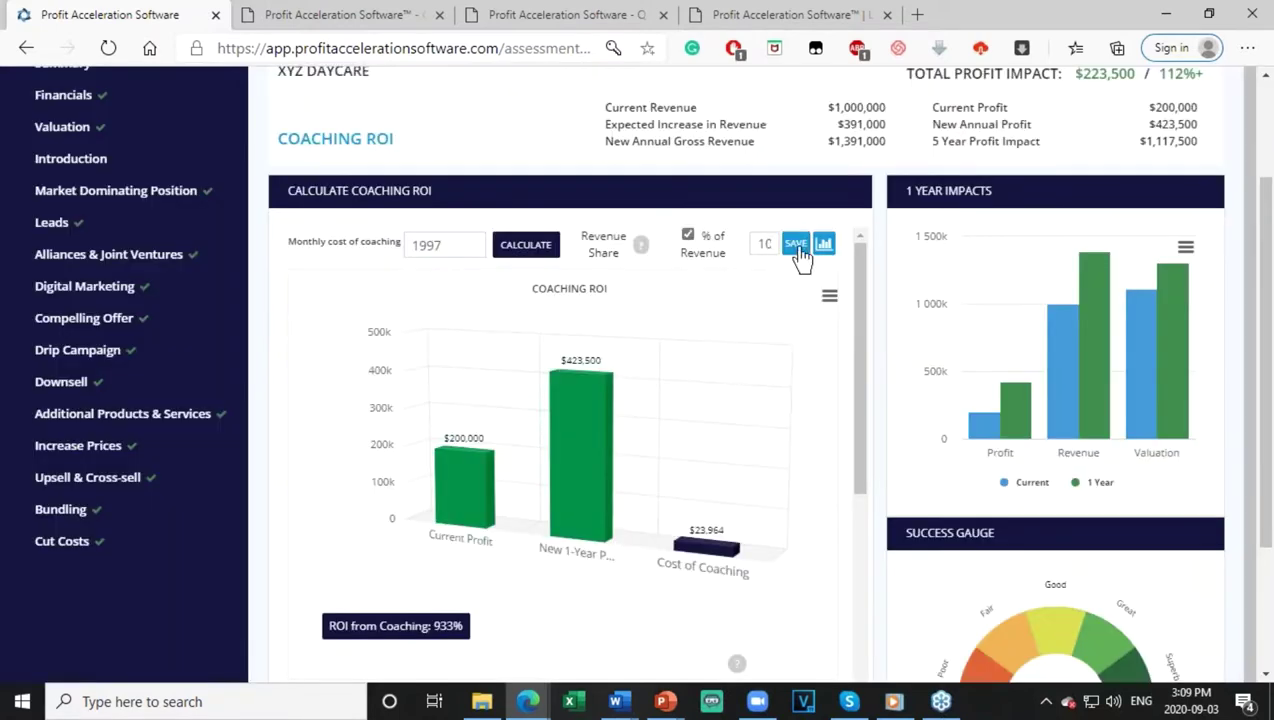
left_click(823, 246)
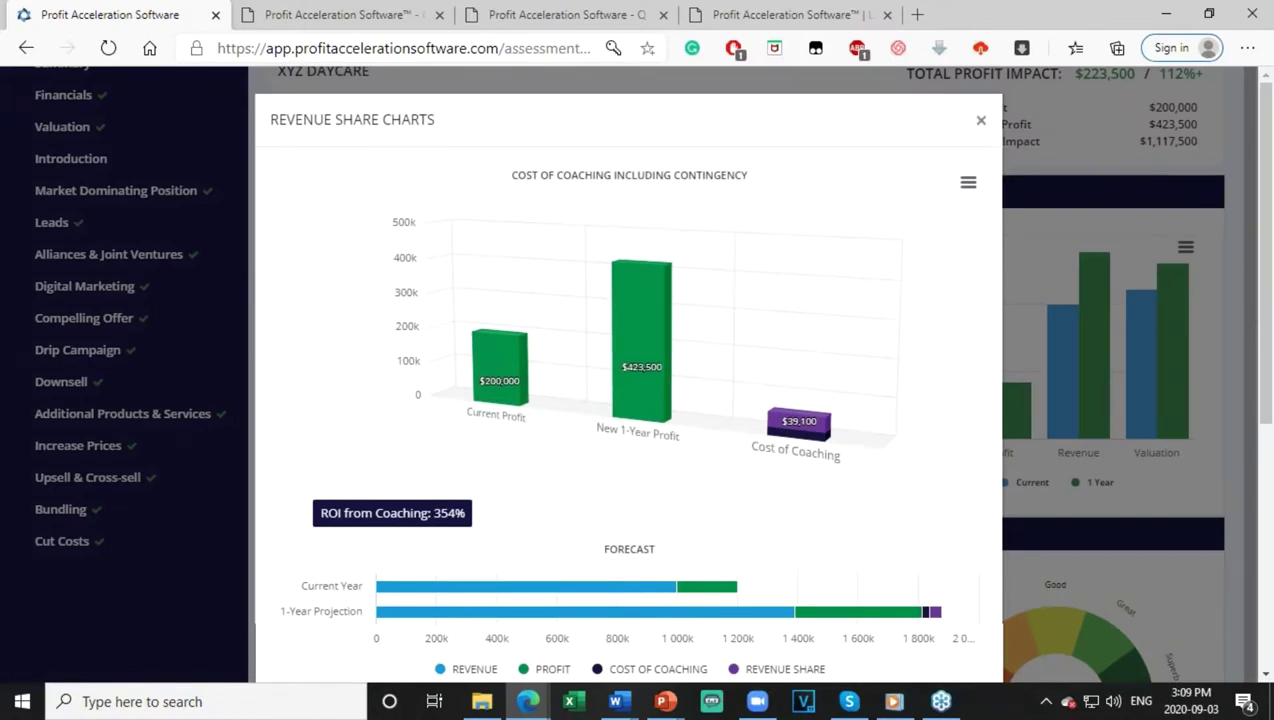
left_click(982, 124)
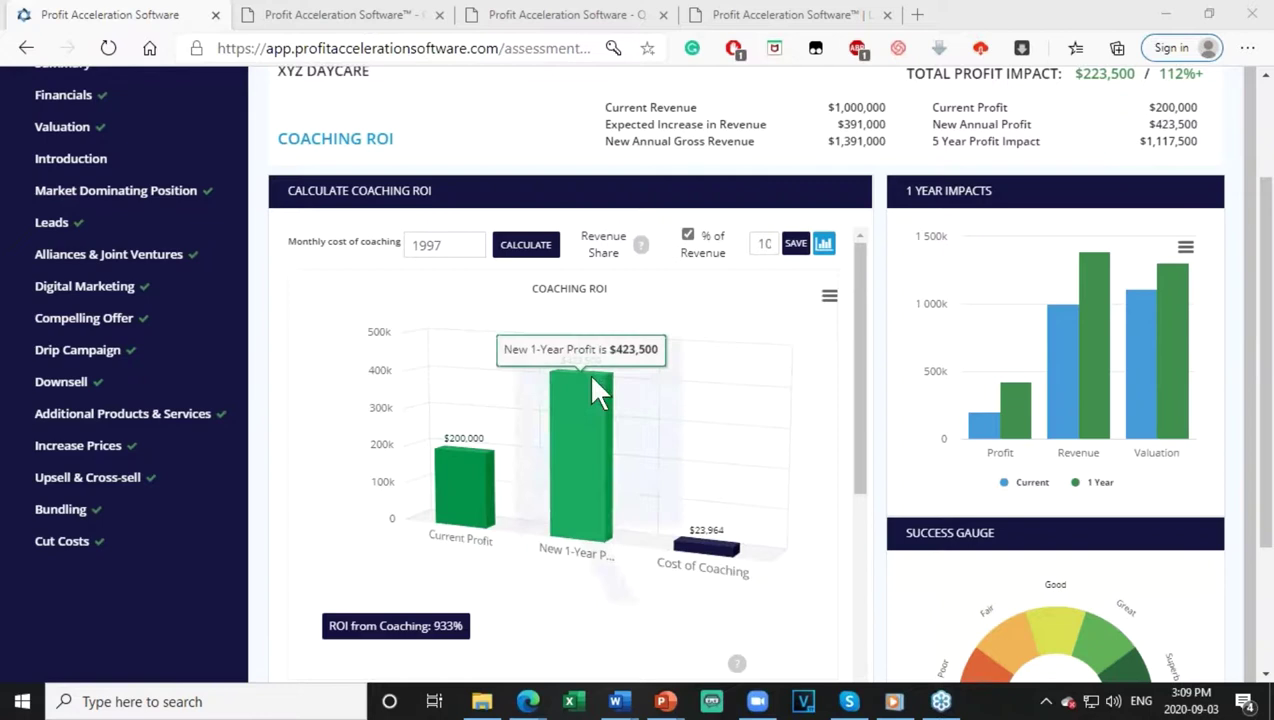
Return to the dashboard, reopen the XYZ Daycare Dec 4 assessment and go to its Financials questionnaire.
scroll(120, 240, "up", 3)
left_click(47, 184)
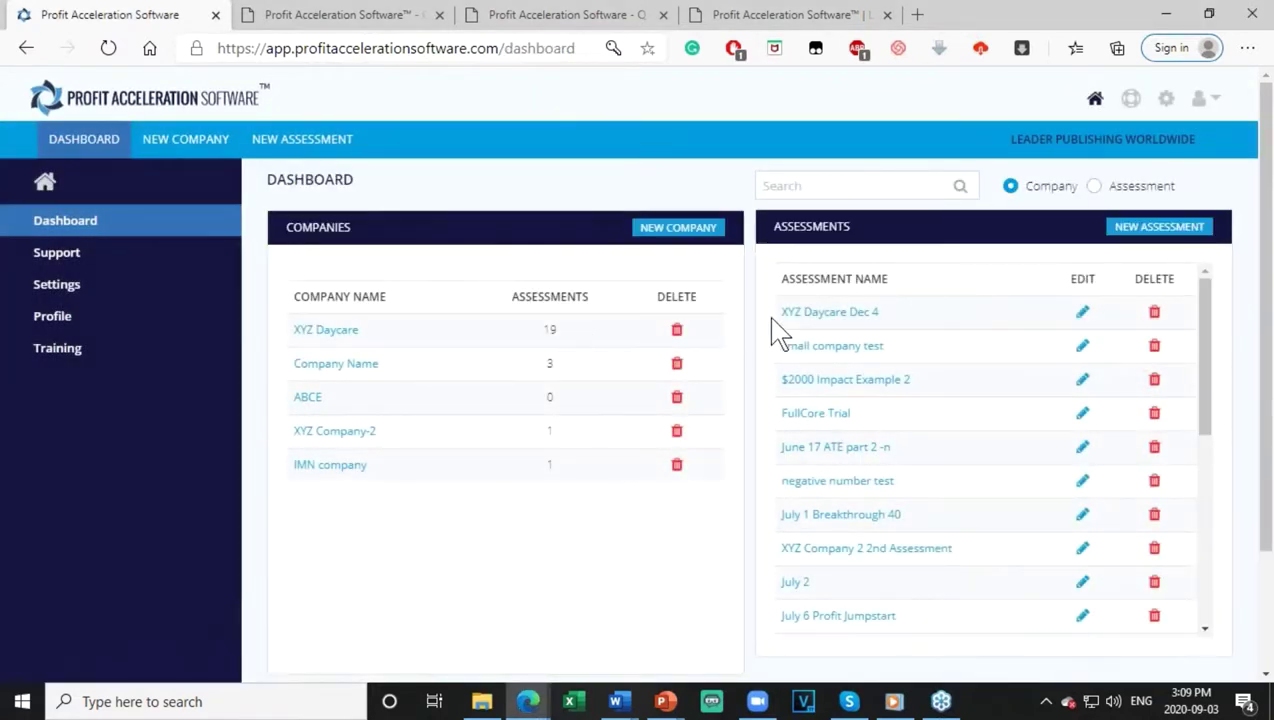
left_click(796, 314)
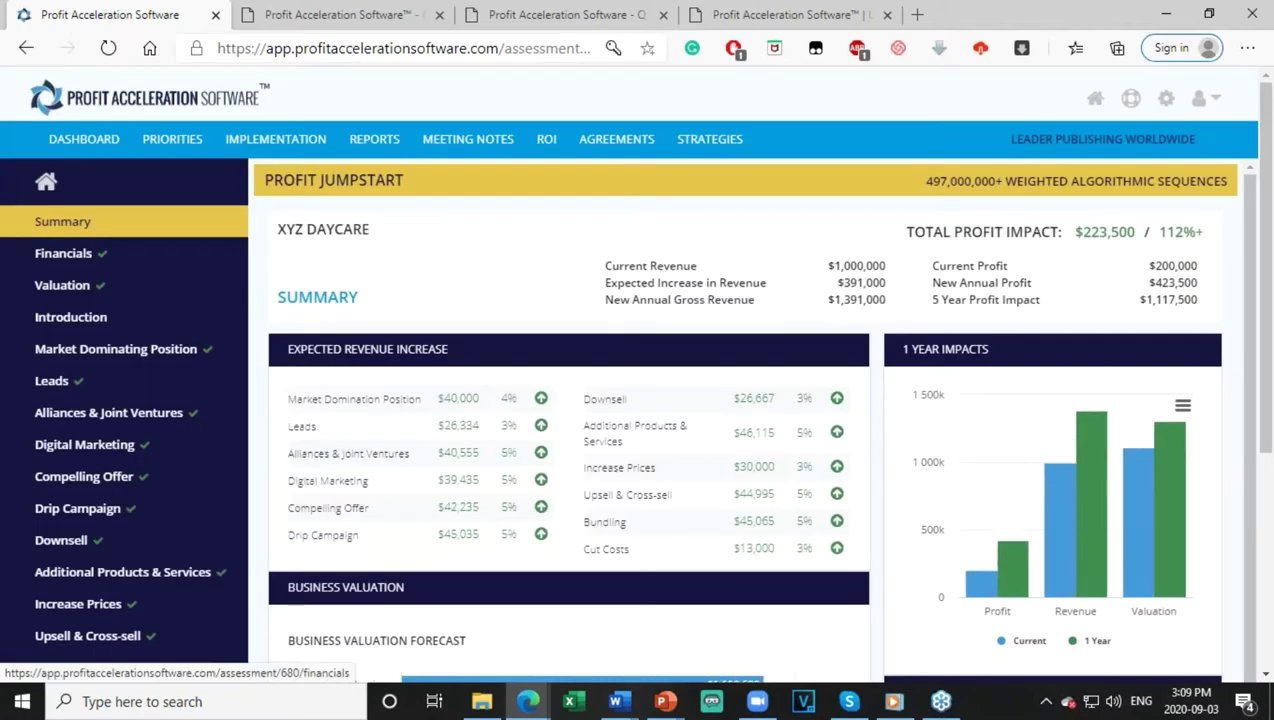
left_click(63, 253)
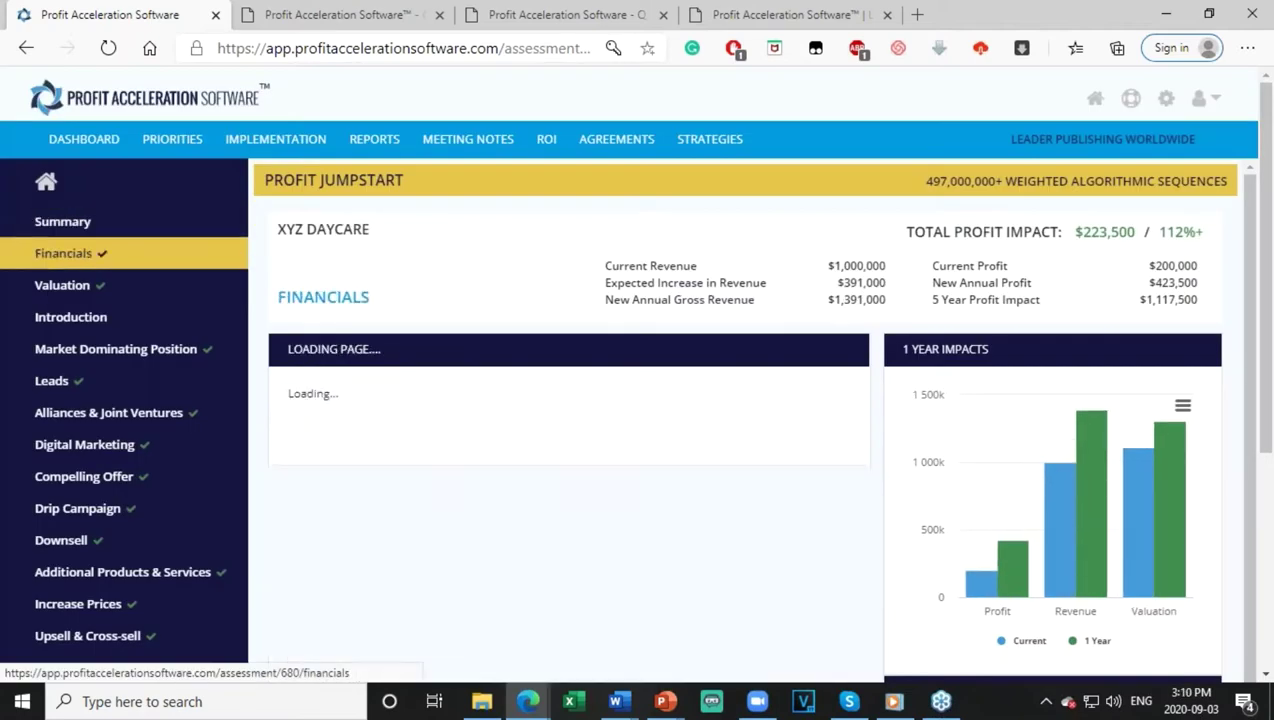
Set the industry to Other with an NPM of 55% and a GPM of 77%, and submit the Financials questionnaire.
scroll(461, 546, "down", 3)
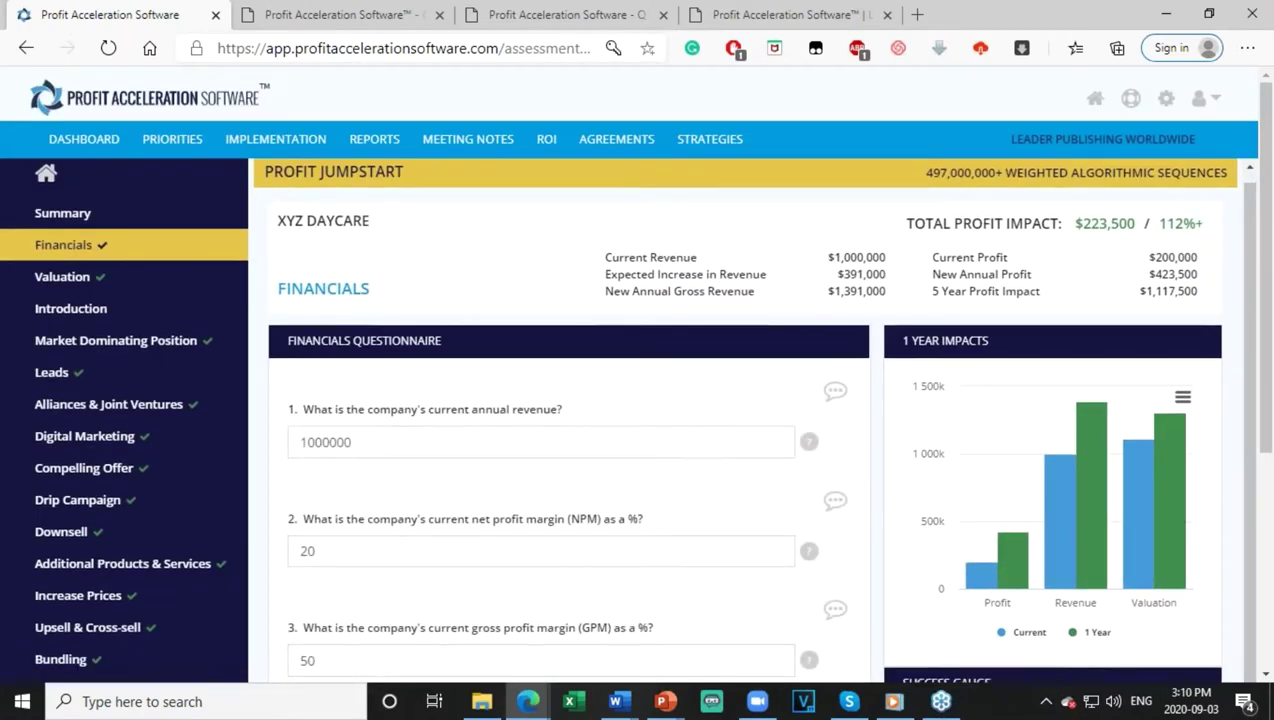
left_click(435, 514)
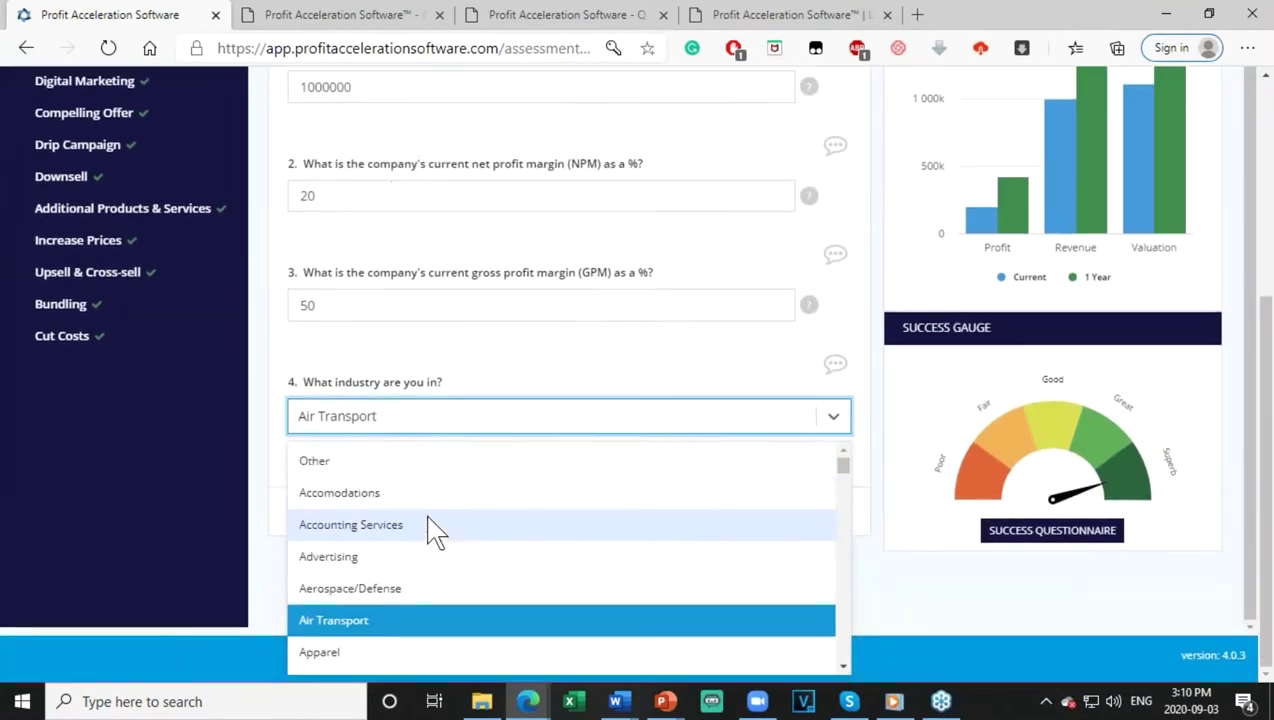
left_click(337, 468)
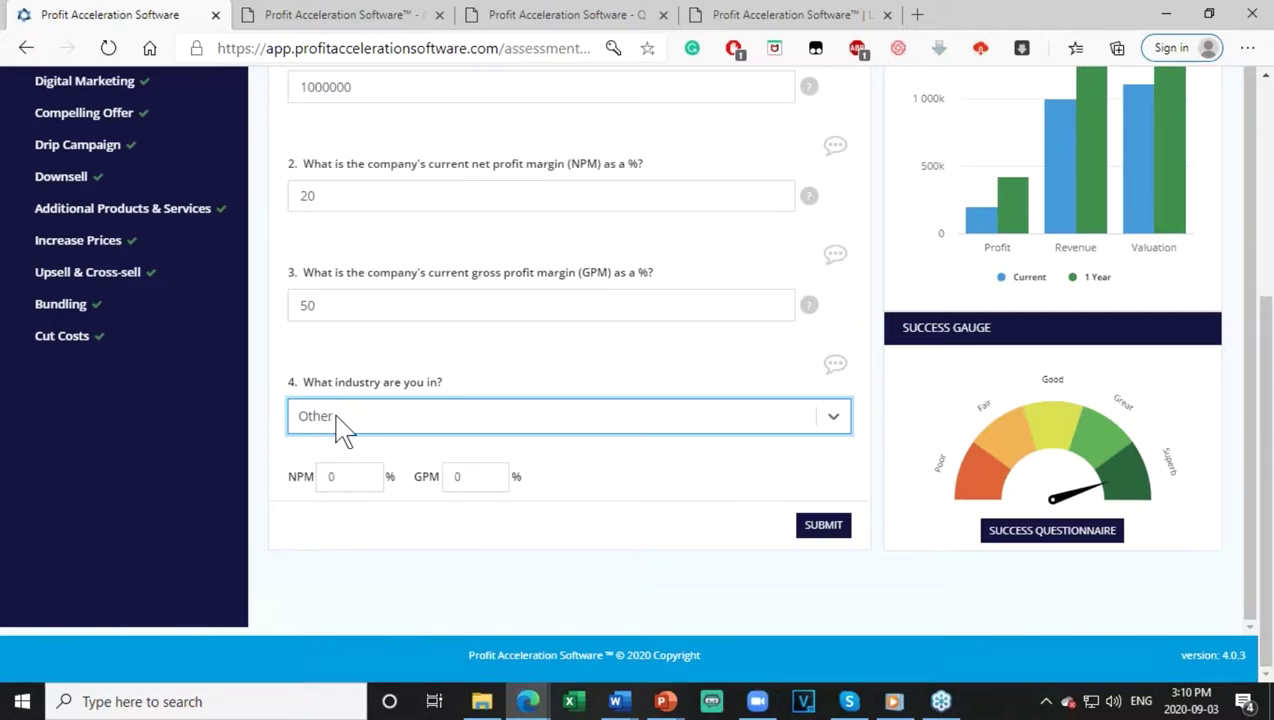
double_click(336, 476)
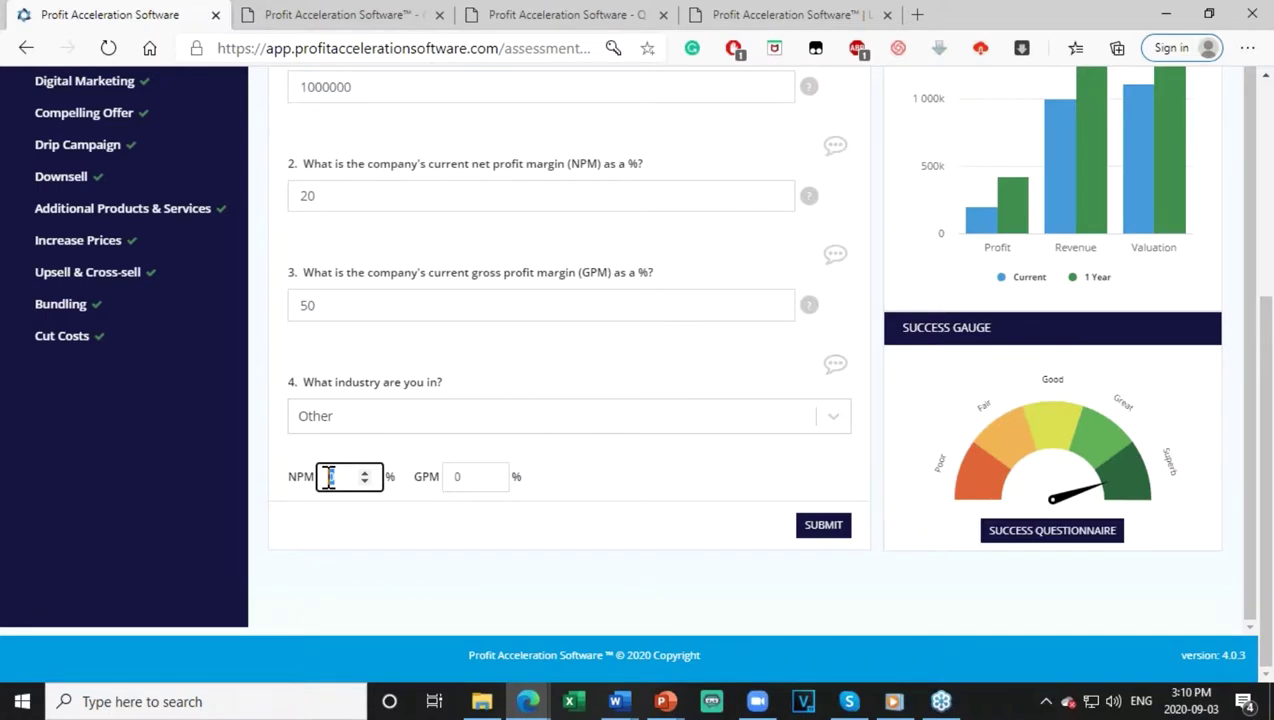
type("55")
left_click(464, 476)
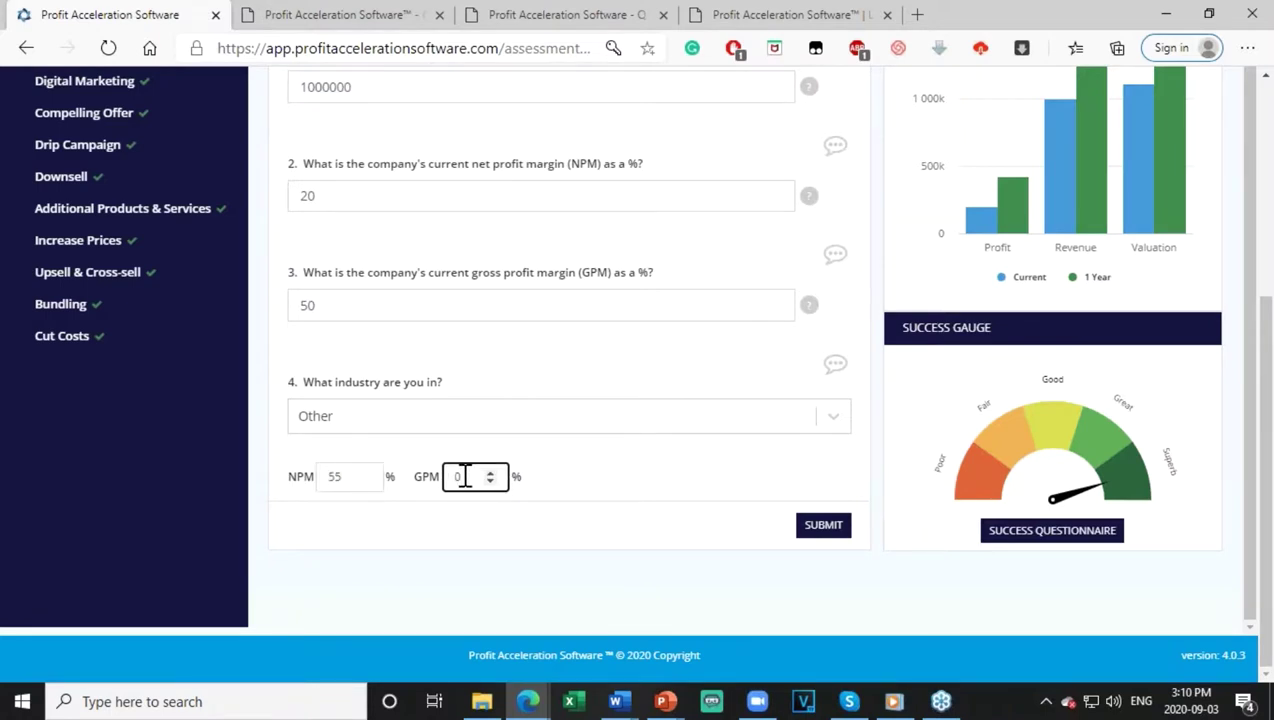
key("BackSpace")
type("77")
left_click(823, 533)
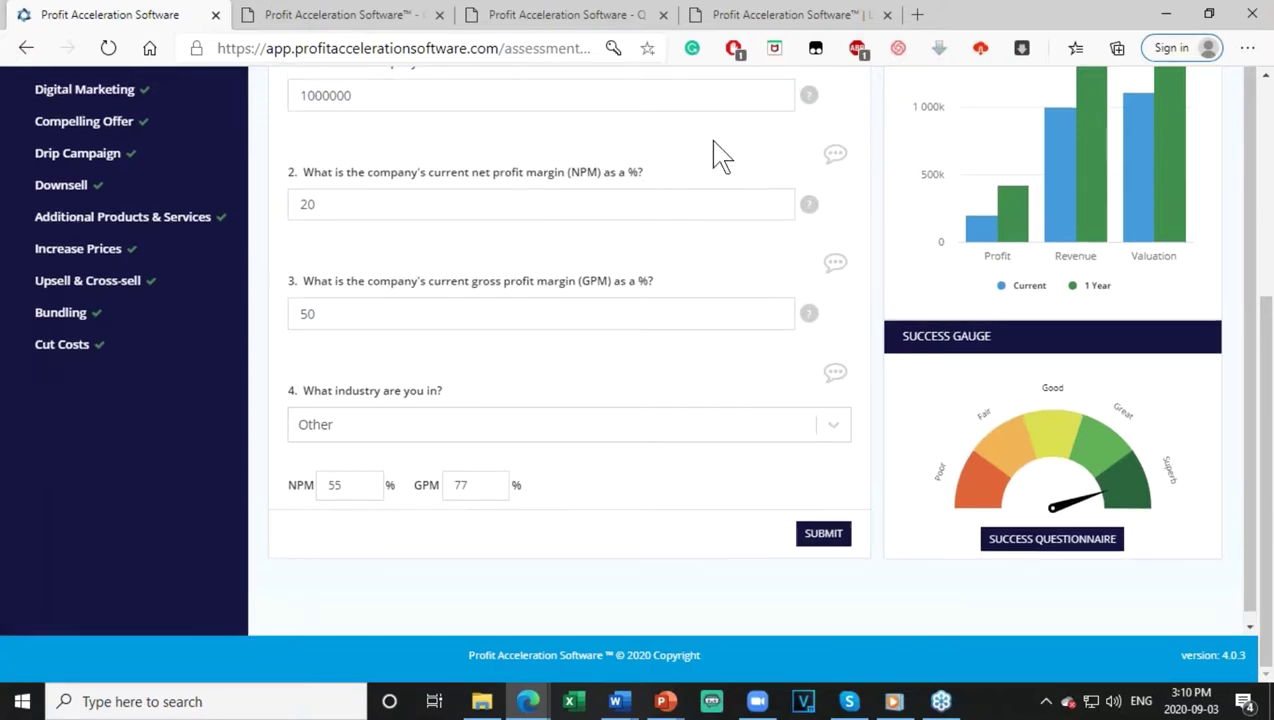
Return to the dashboard, open the support ticket form and view the available ticket types without choosing one.
scroll(722, 155, "up", 4)
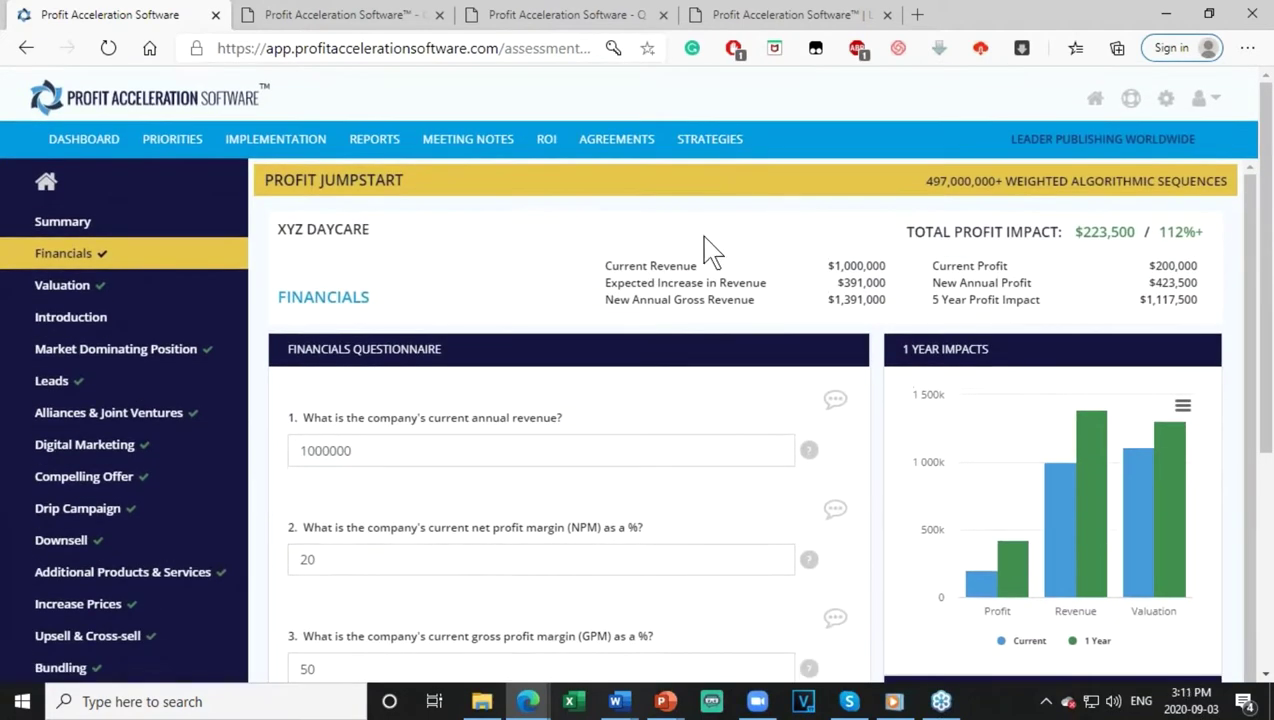
left_click(46, 186)
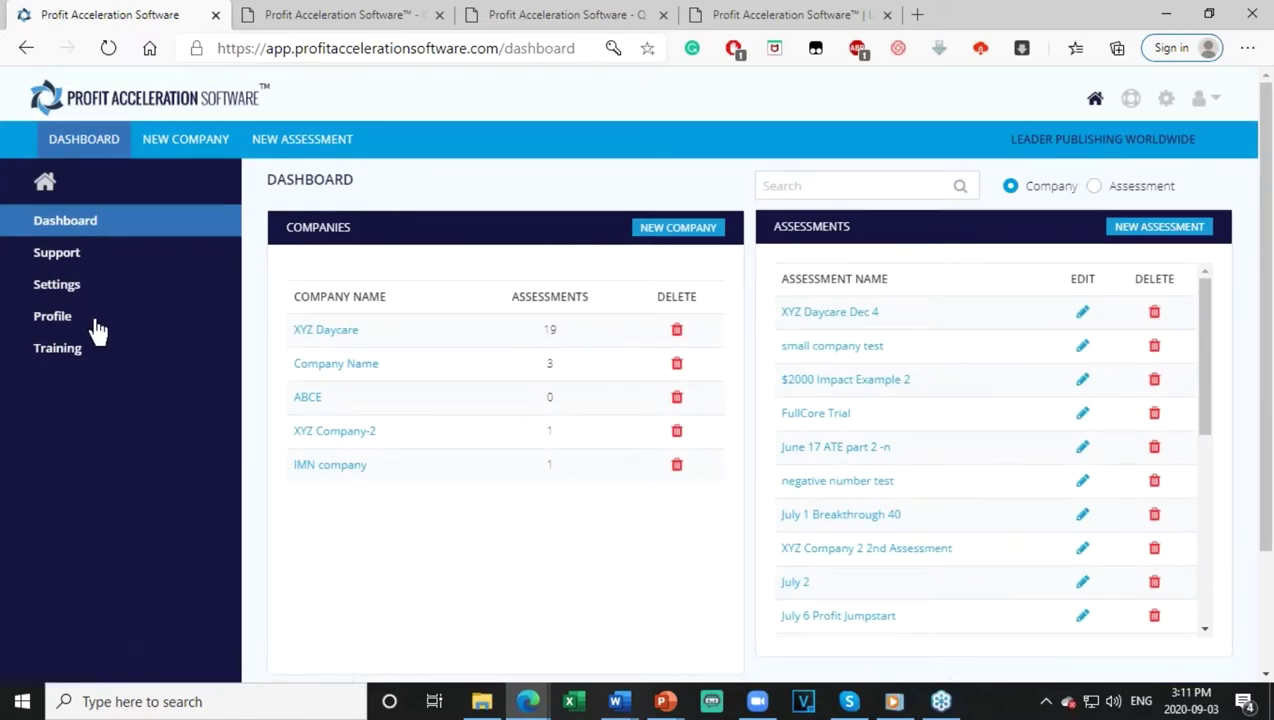
left_click(62, 258)
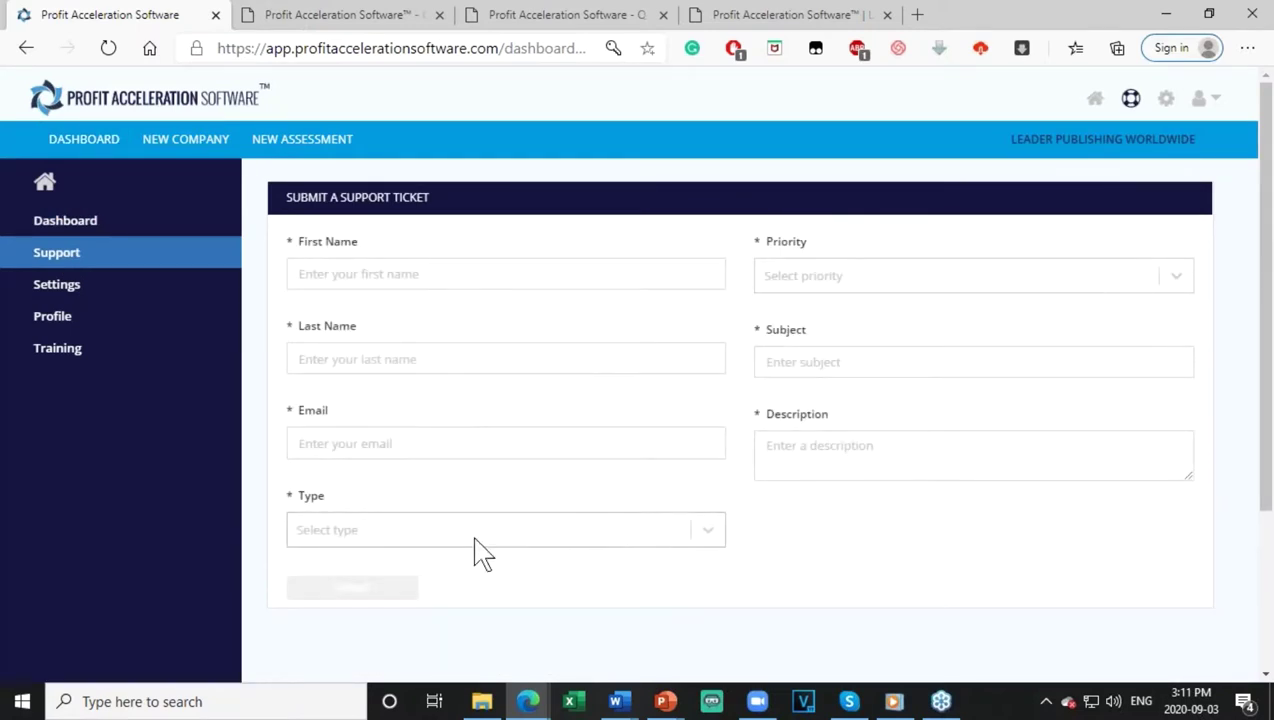
left_click(361, 532)
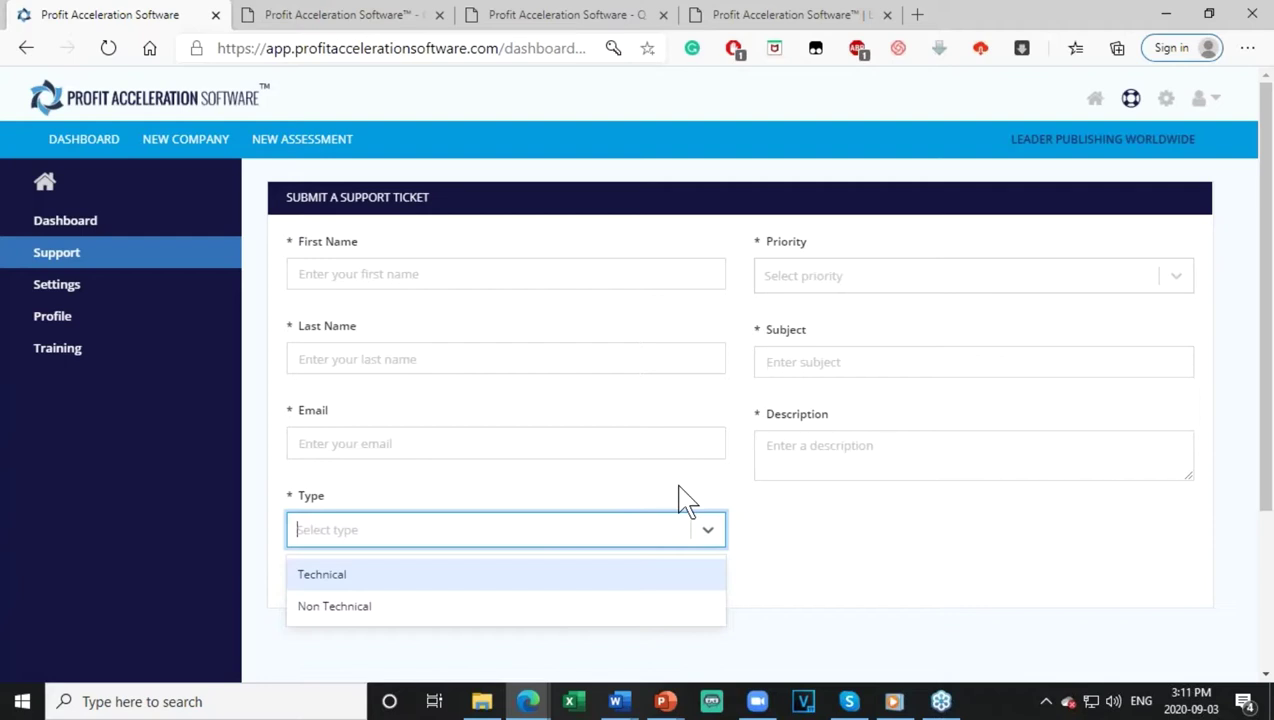
left_click(795, 540)
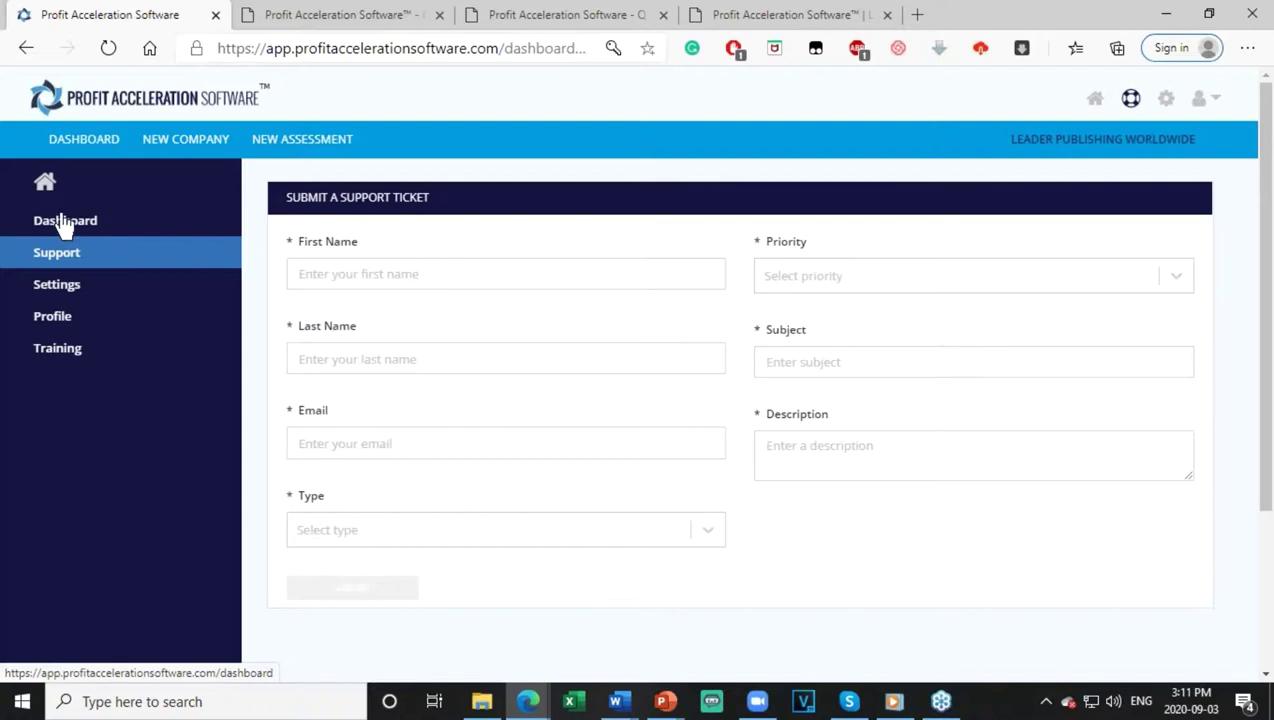
Go back to the dashboard, reopen the XYZ Daycare Dec 4 assessment and look over its Summary page.
left_click(44, 186)
left_click(830, 314)
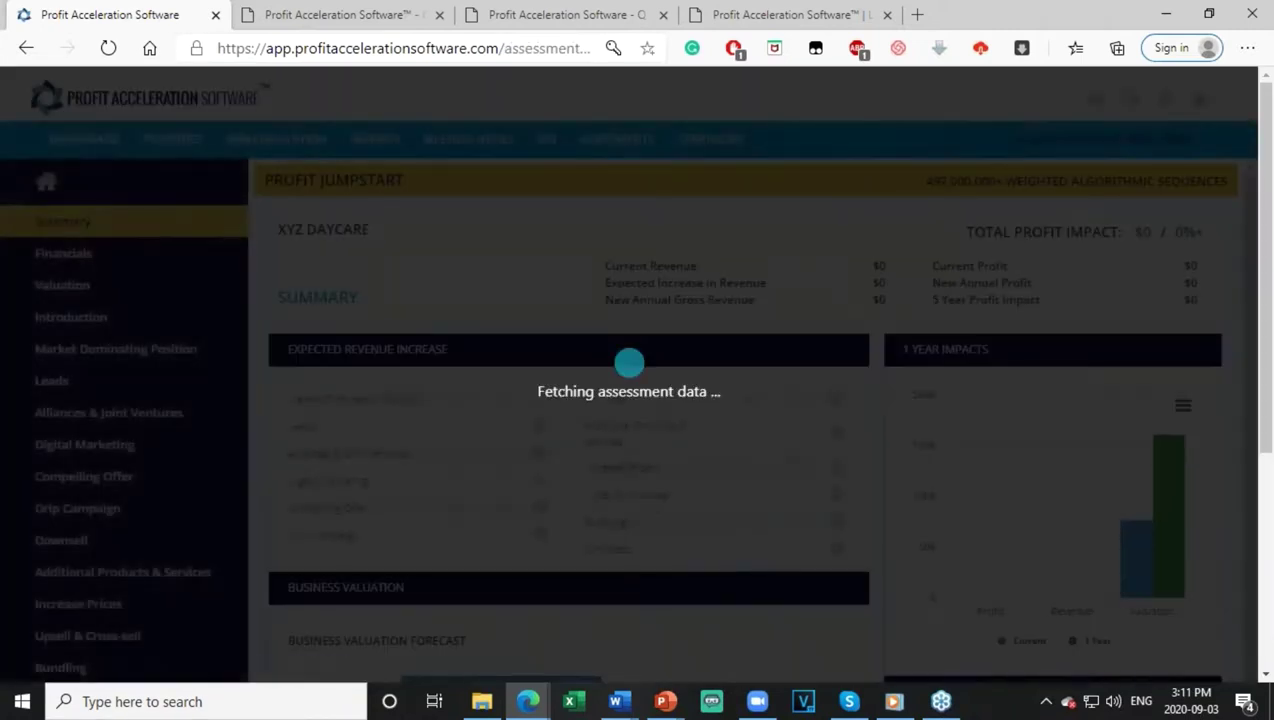
scroll(528, 555, "down", 1)
scroll(535, 572, "down", 2)
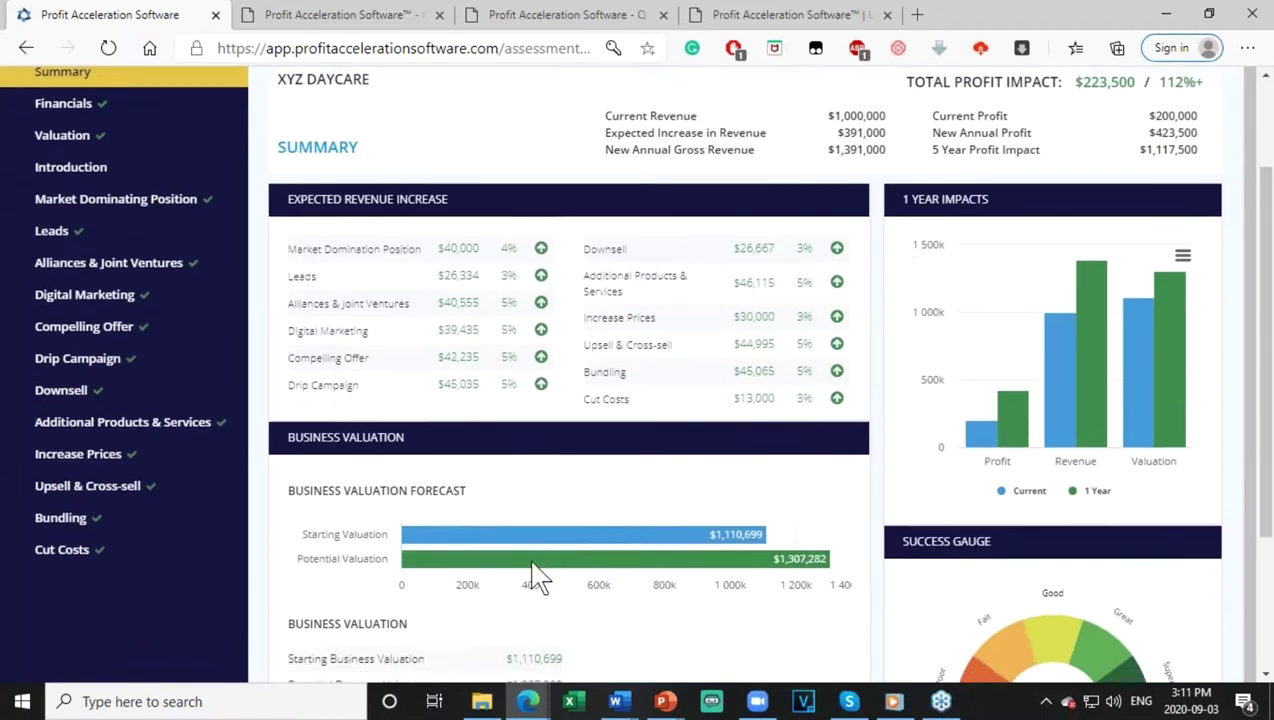
scroll(264, 225, "up", 3)
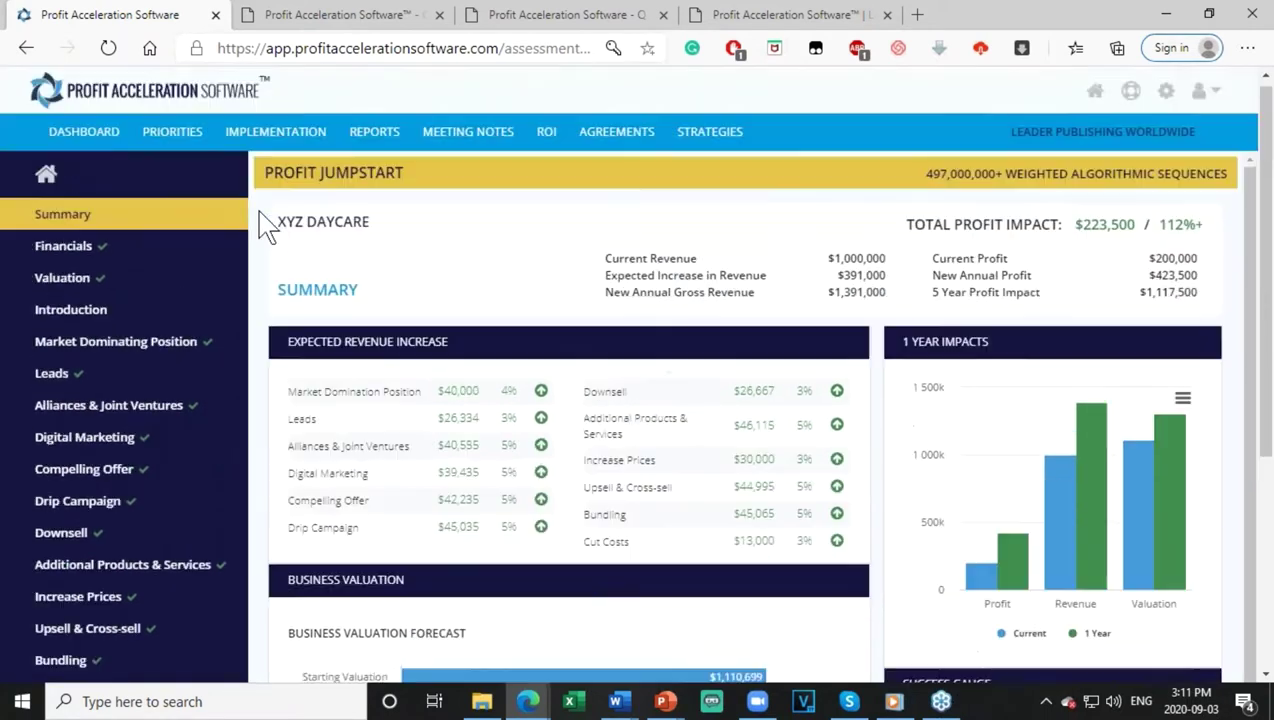
Open the assessment's Financials questionnaire and check the industry question with its custom NPM and GPM.
left_click(63, 253)
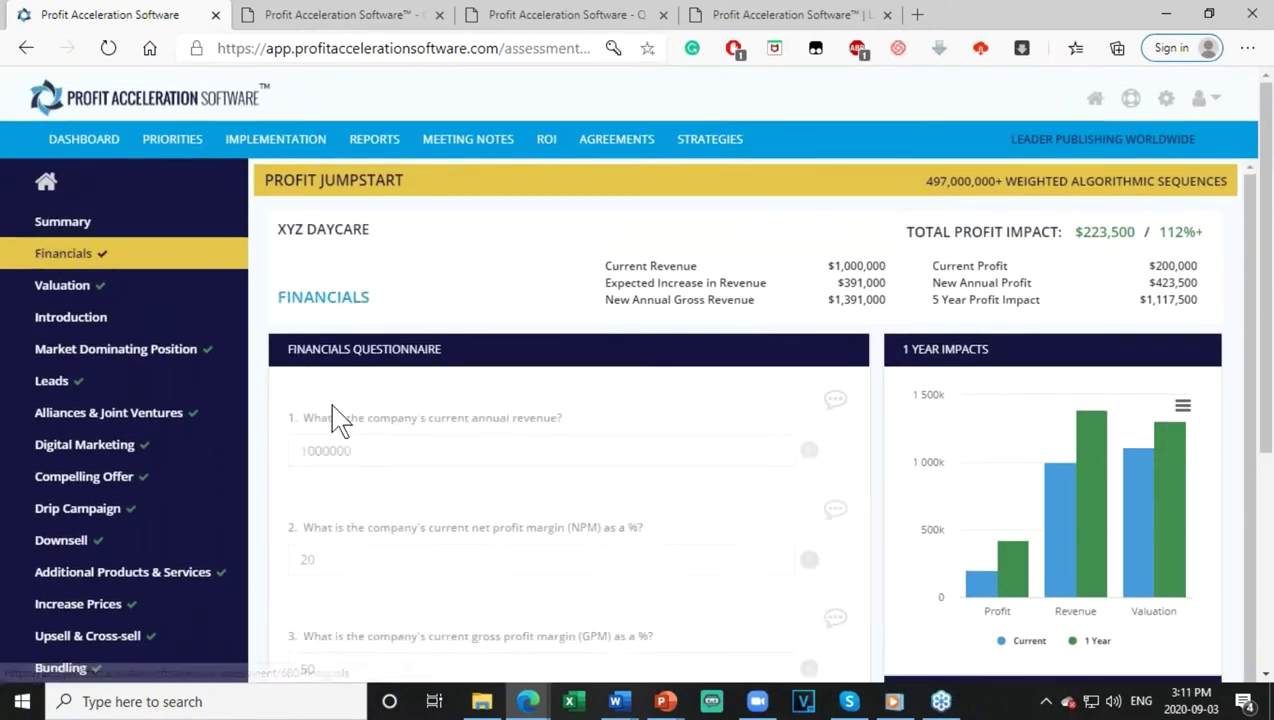
scroll(336, 421, "down", 3)
scroll(627, 374, "down", 2)
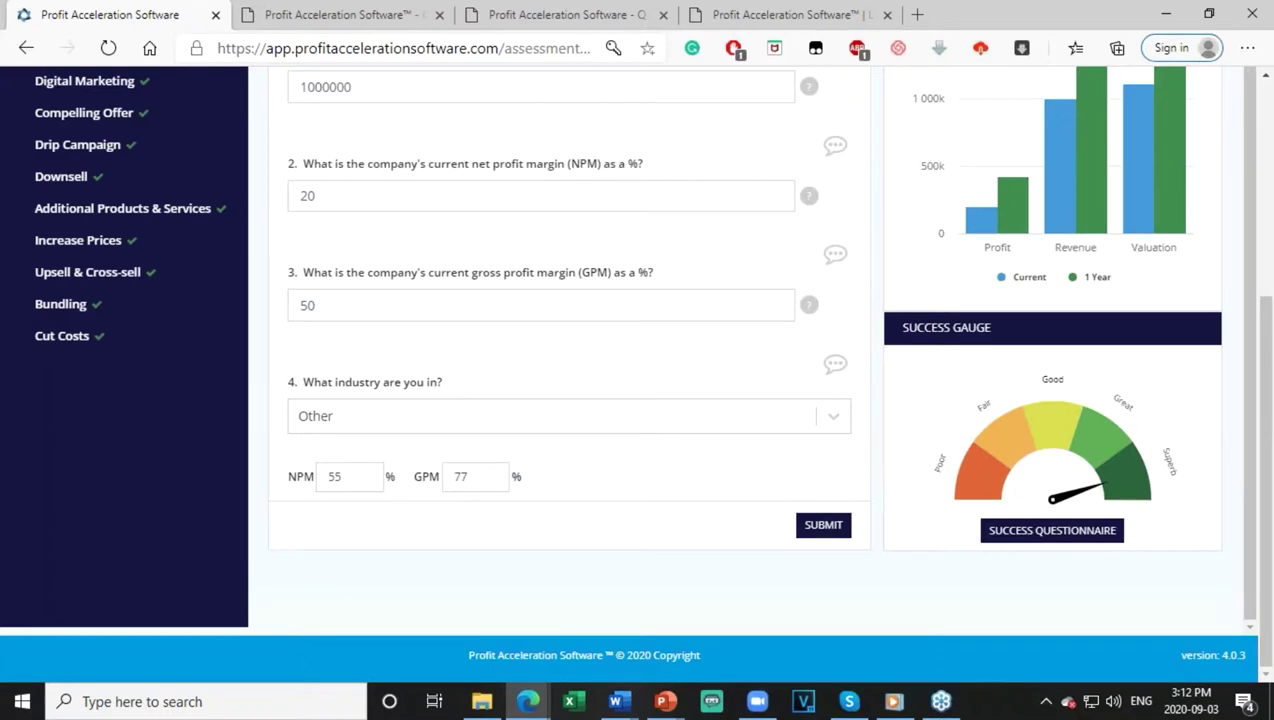
Search the web for "microsoft edge" in a new browser tab and look through the results for the browser download.
left_click(917, 15)
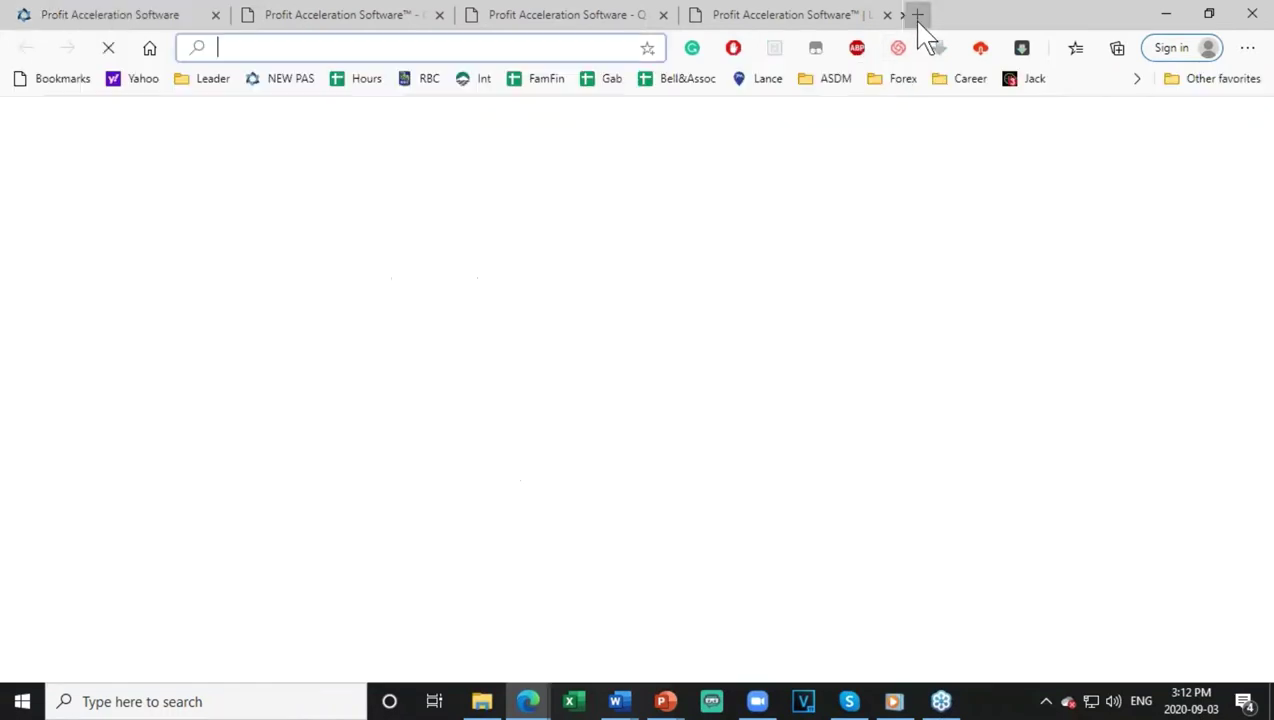
type("micro")
key("BackSpace")
type("rosoft edg")
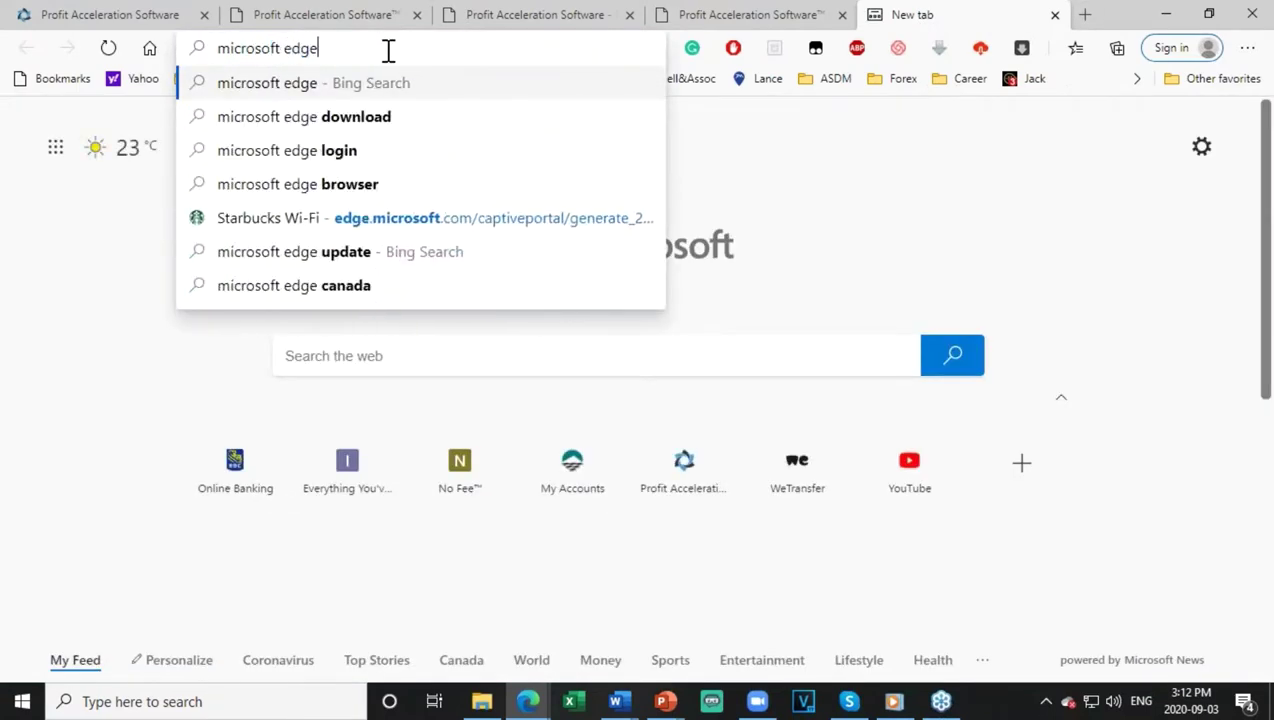
type("e")
key("Return")
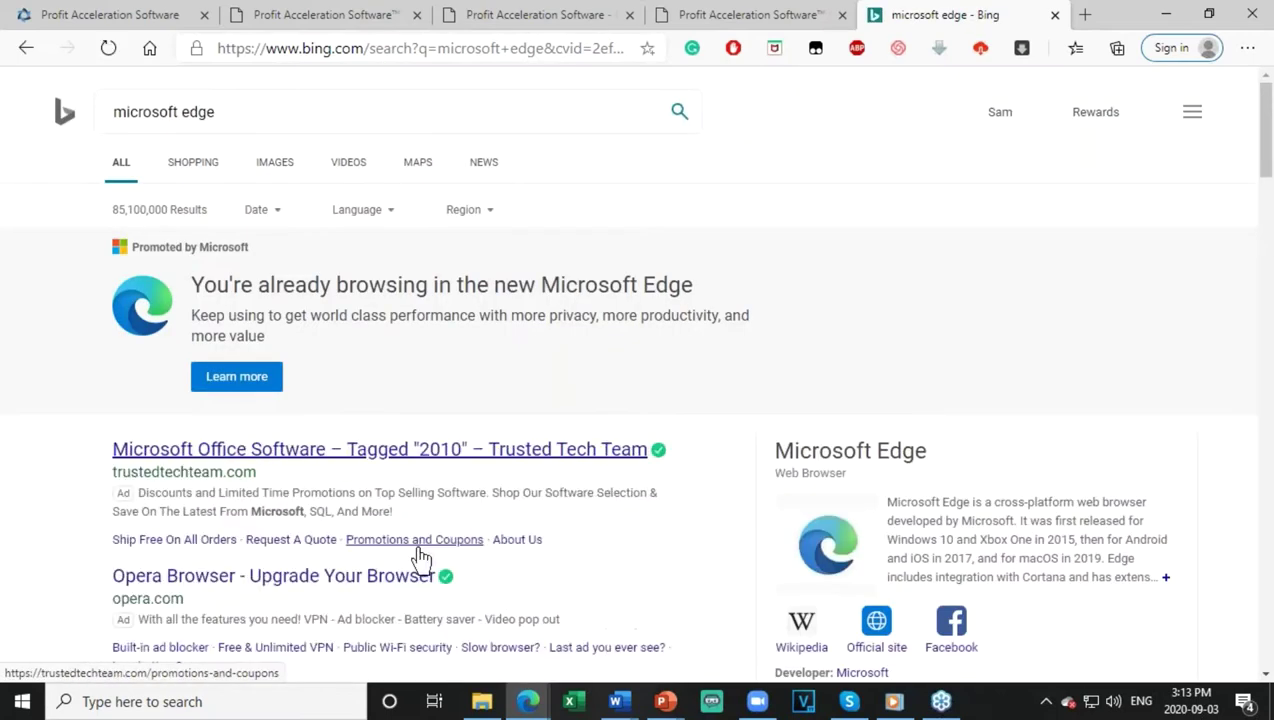
scroll(421, 556, "down", 3)
scroll(301, 333, "down", 2)
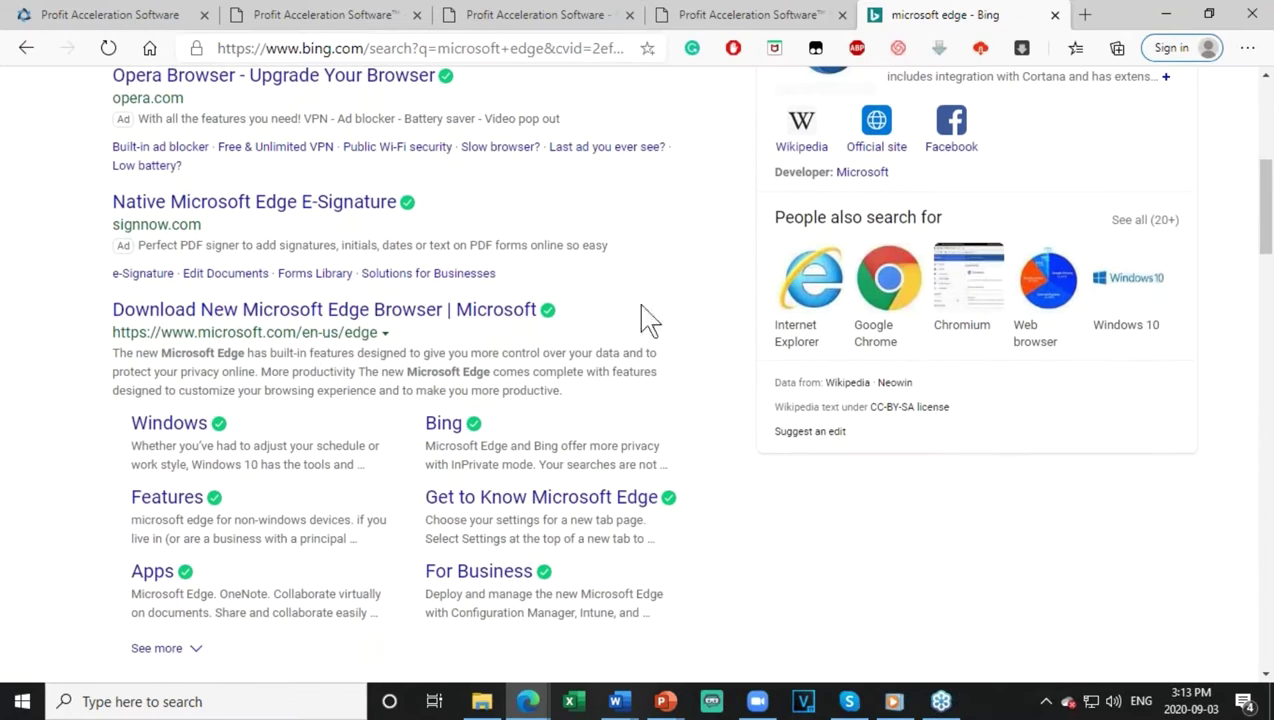
scroll(836, 549, "up", 3)
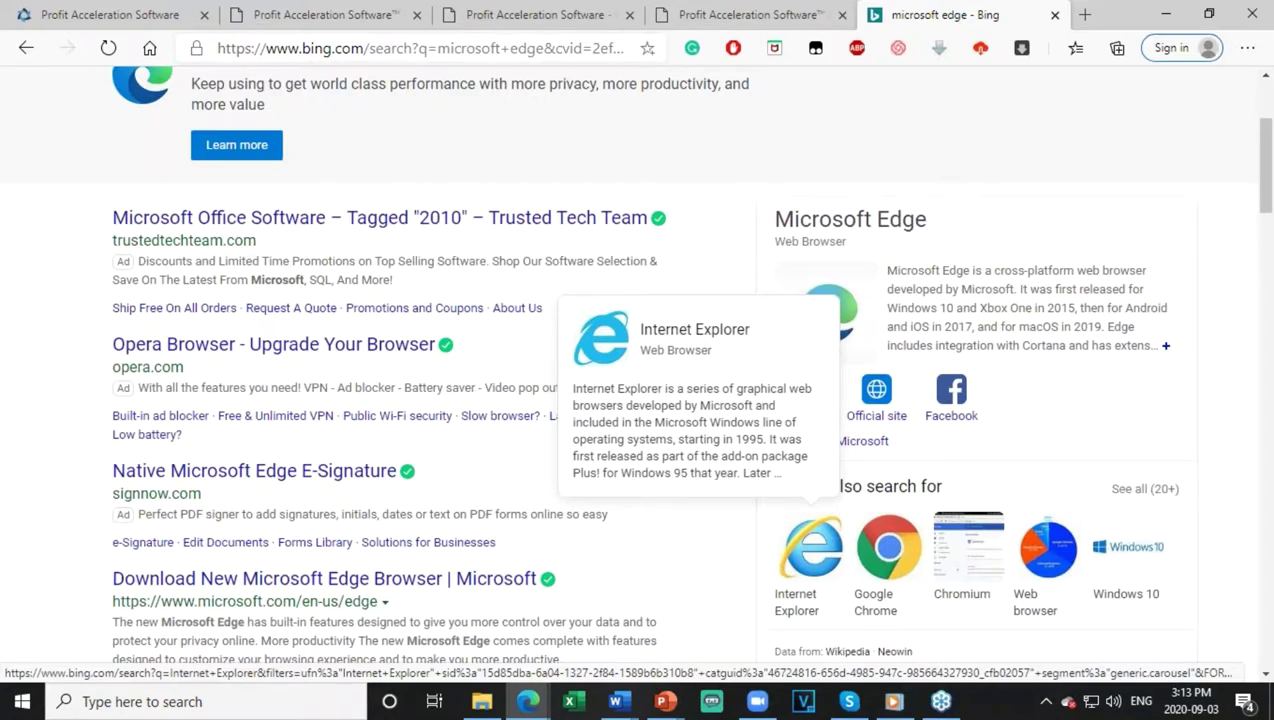
Switch back to the XYZ Daycare assessment and look over the Financials questionnaire and the list of assessment sections.
left_click(121, 22)
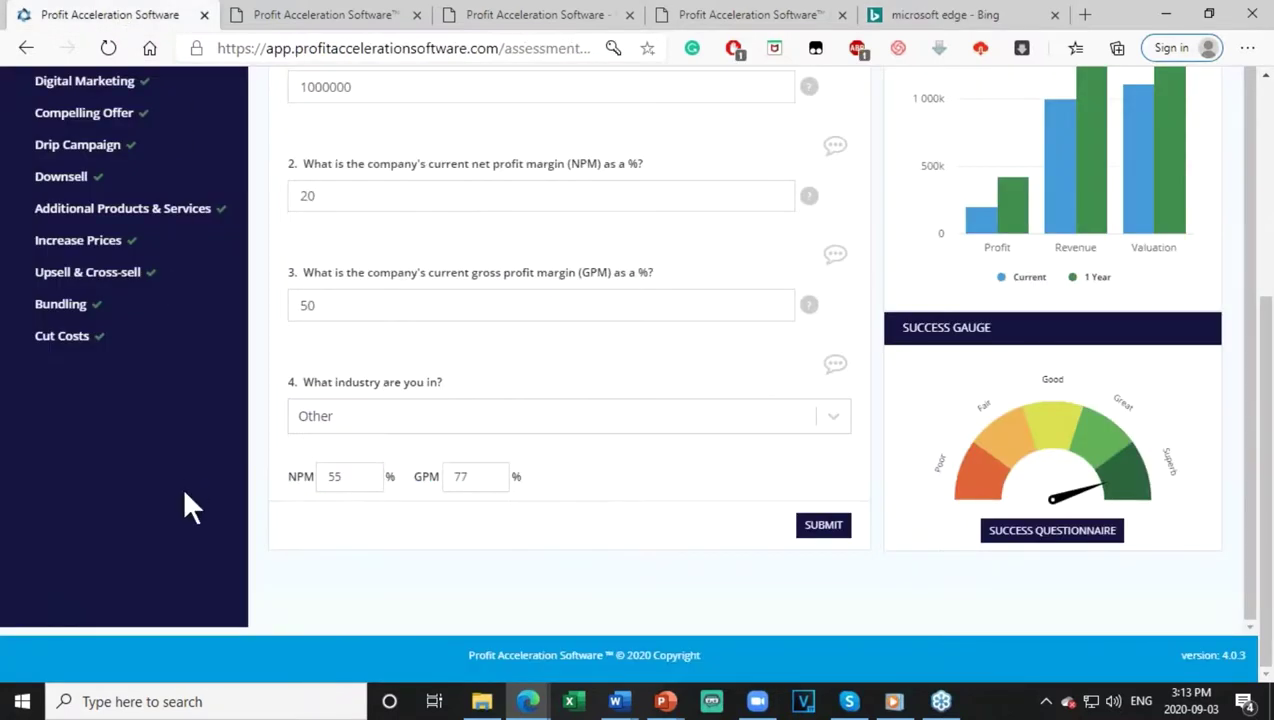
scroll(199, 361, "up", 1)
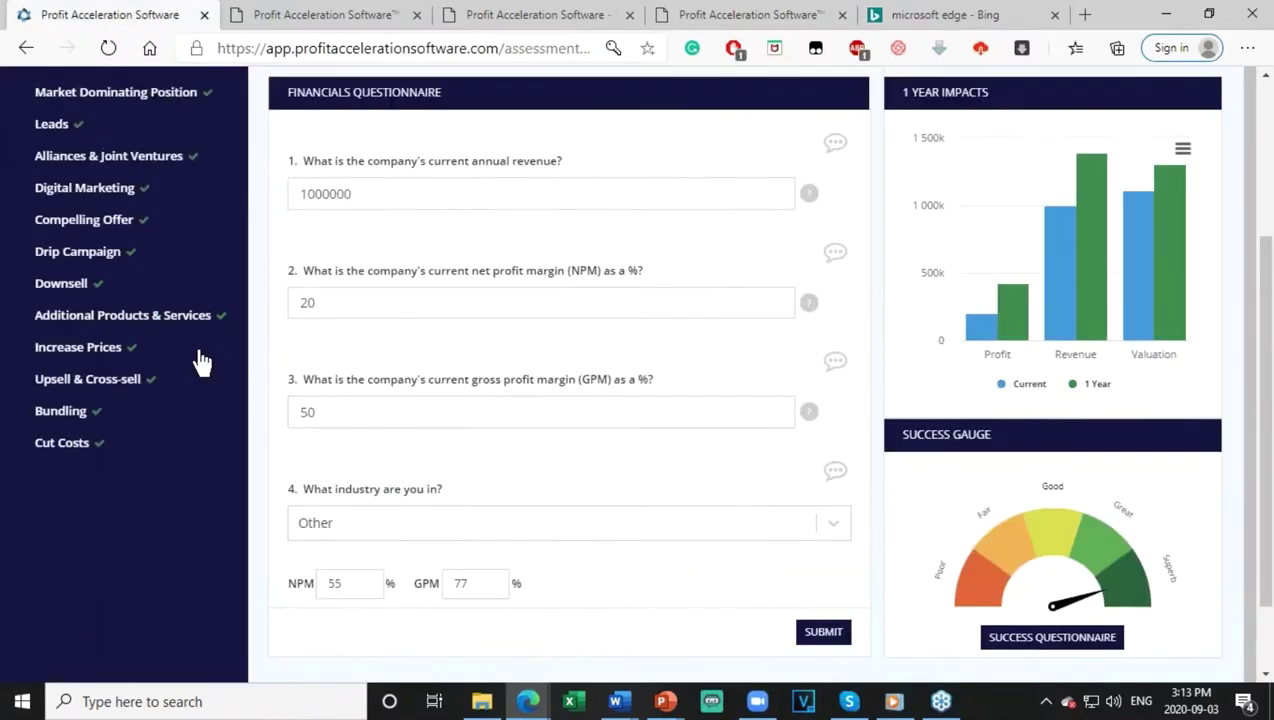
scroll(199, 361, "up", 3)
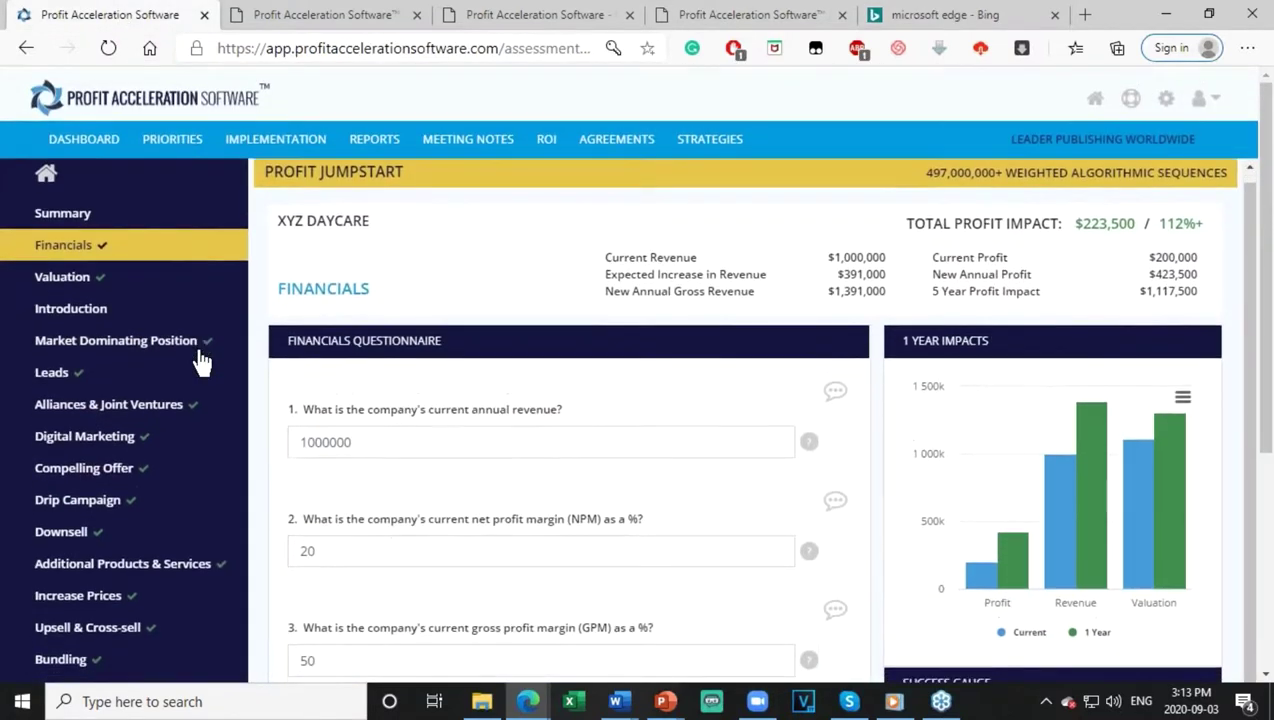
scroll(199, 361, "down", 1)
scroll(199, 361, "down", 1)
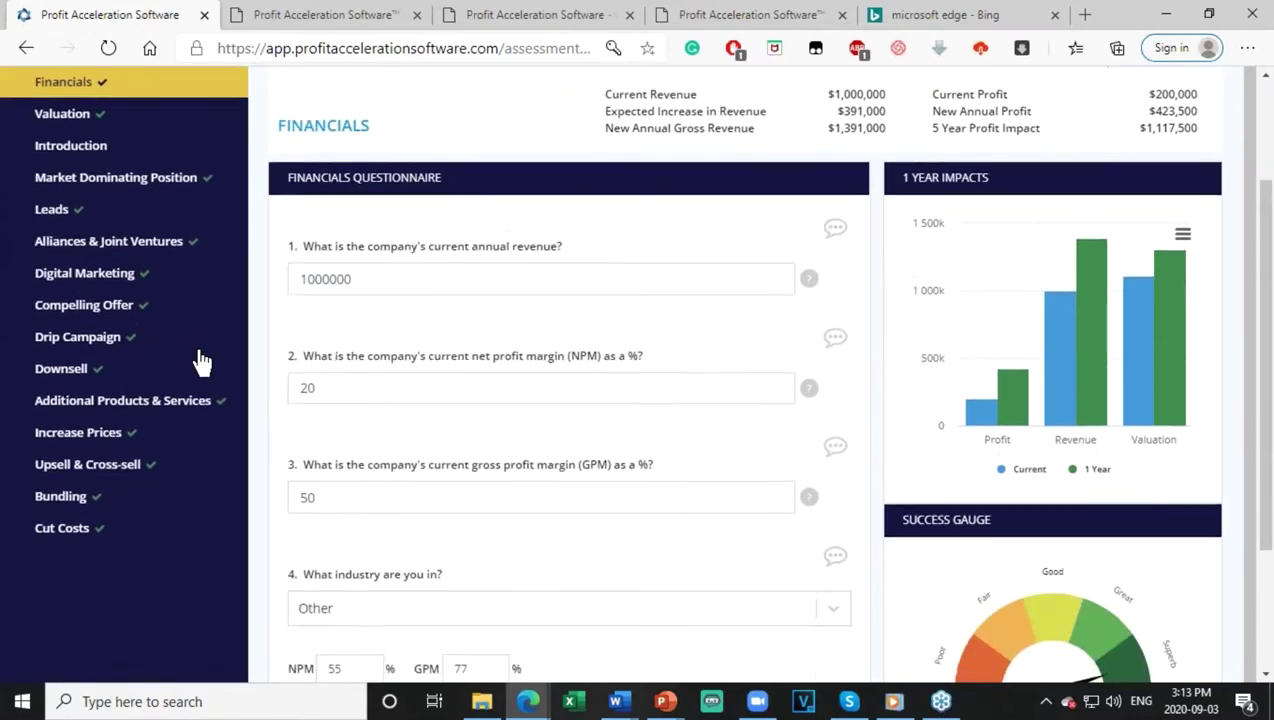
scroll(194, 370, "up", 1)
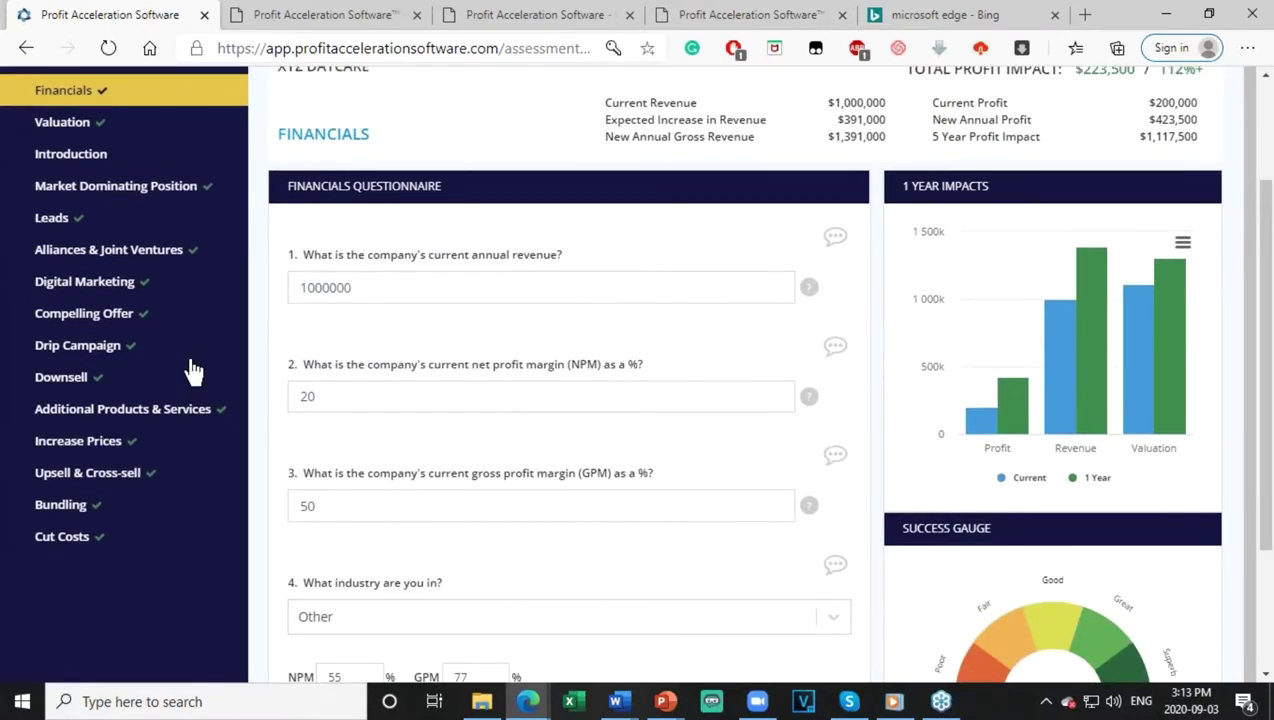
scroll(194, 370, "up", 2)
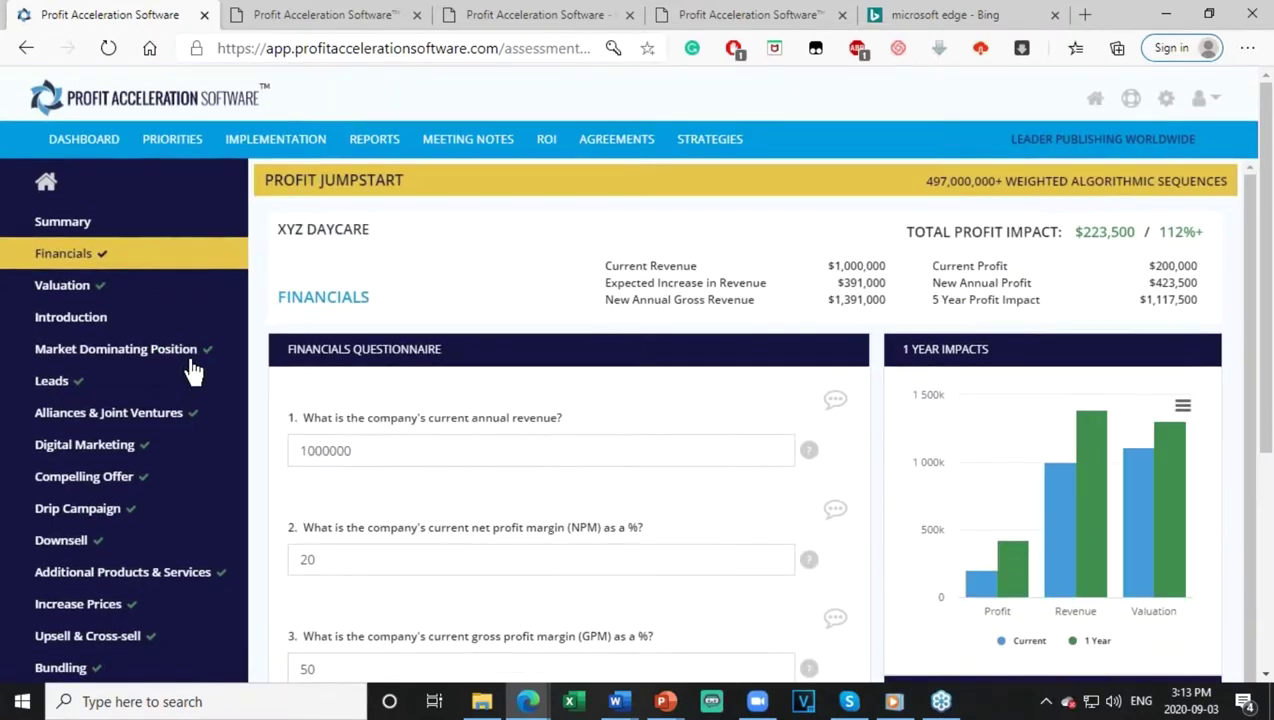